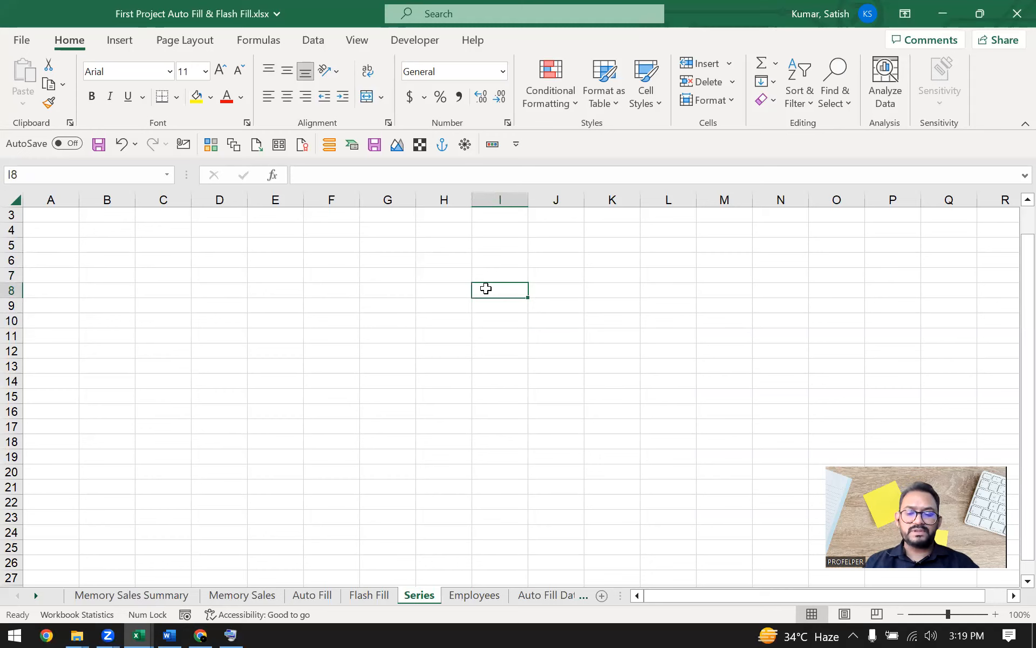
click(454, 304)
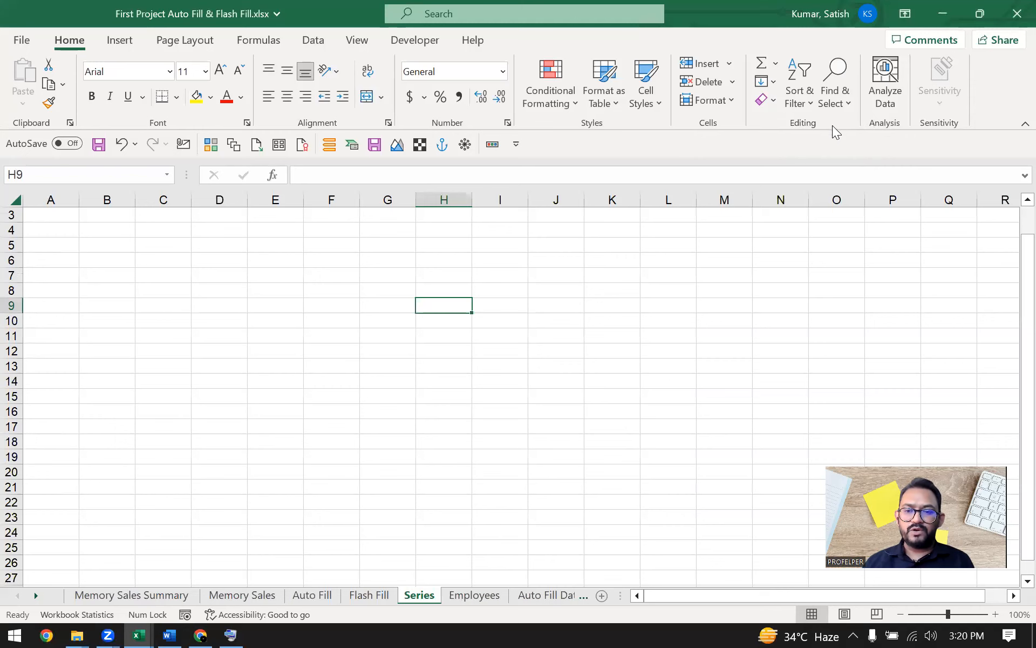
click(774, 85)
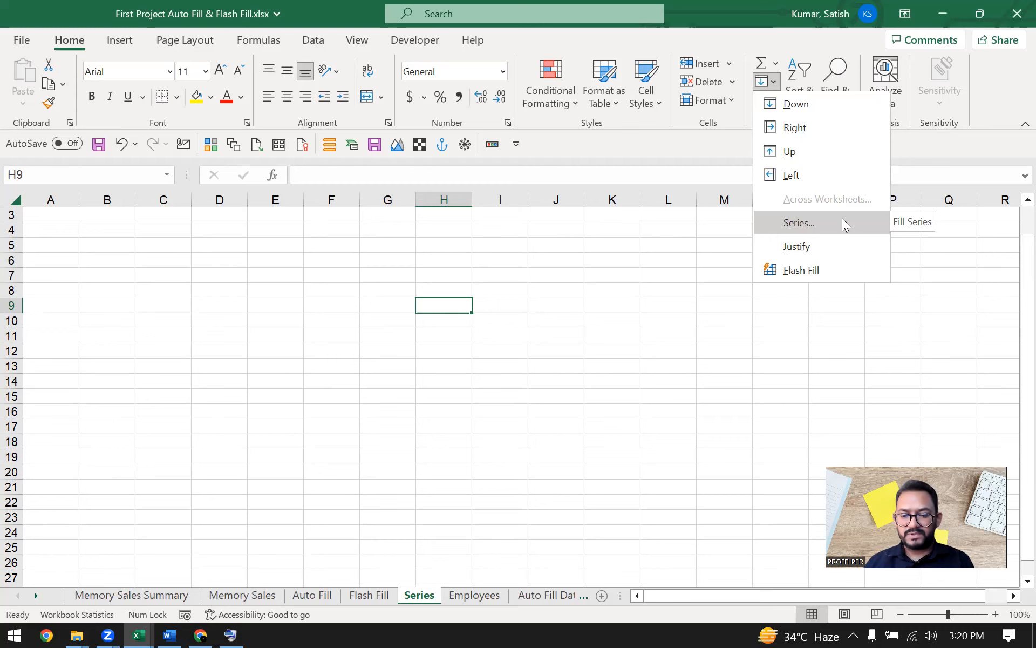
click(474, 325)
click(439, 260)
drag(440, 260, 446, 445)
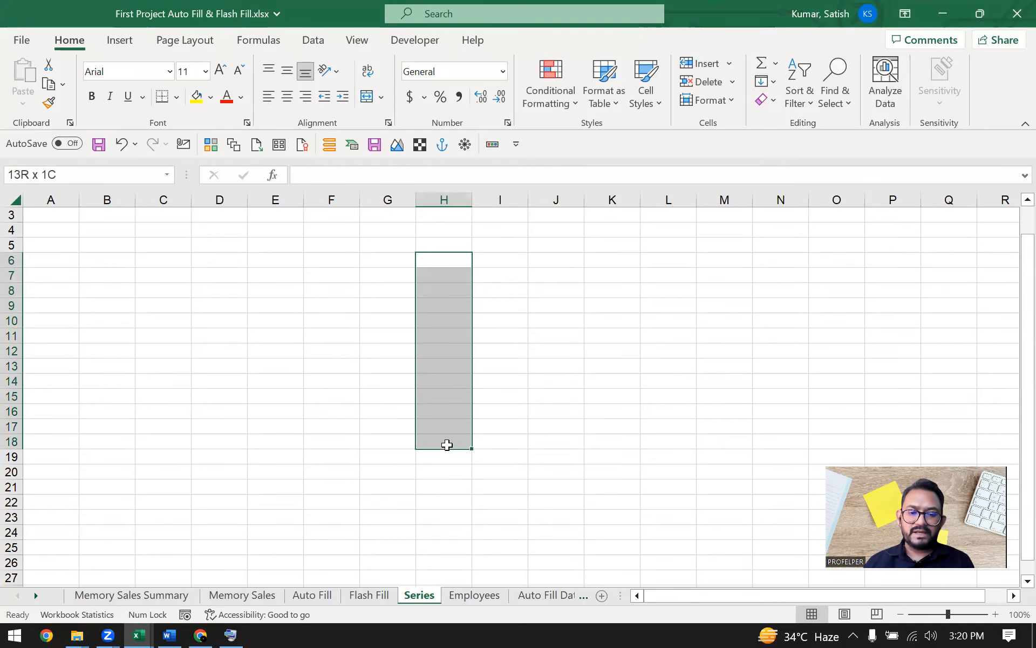
Step: Enter the starting value 1 in cell H6
click(460, 262)
text(1)
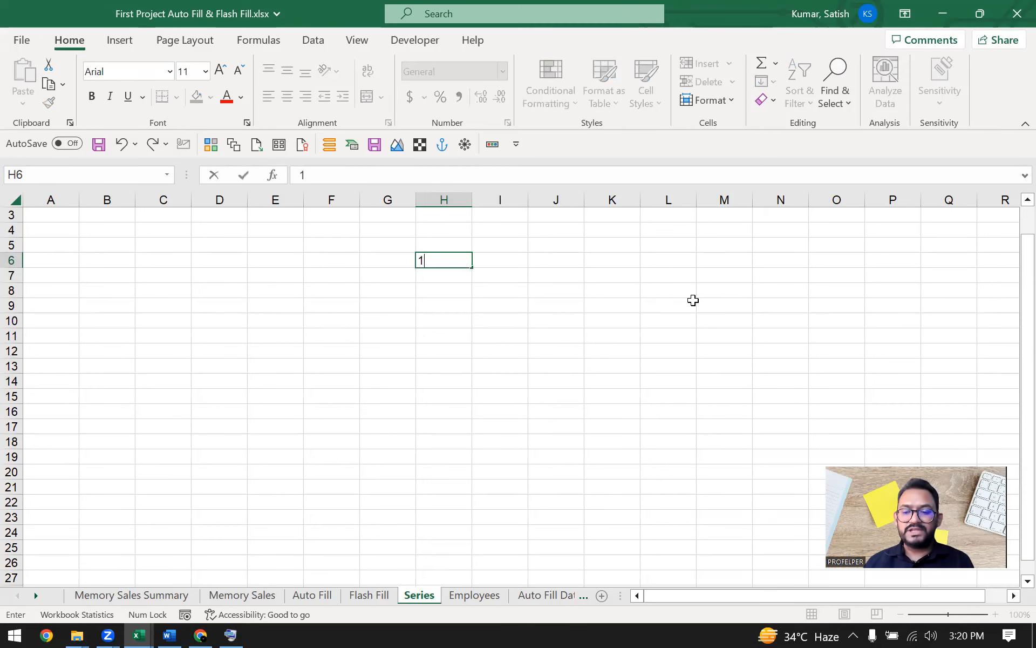
click(594, 396)
Step: Open the Series fill settings for the range H6:H16, with the series running in columns
click(463, 262)
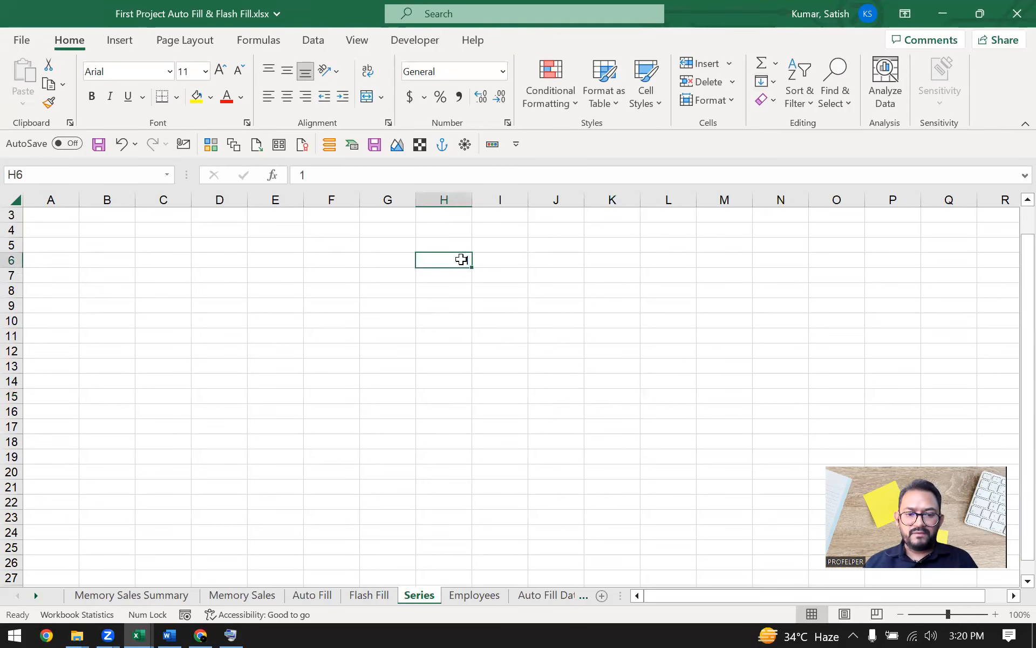
drag(462, 262, 444, 414)
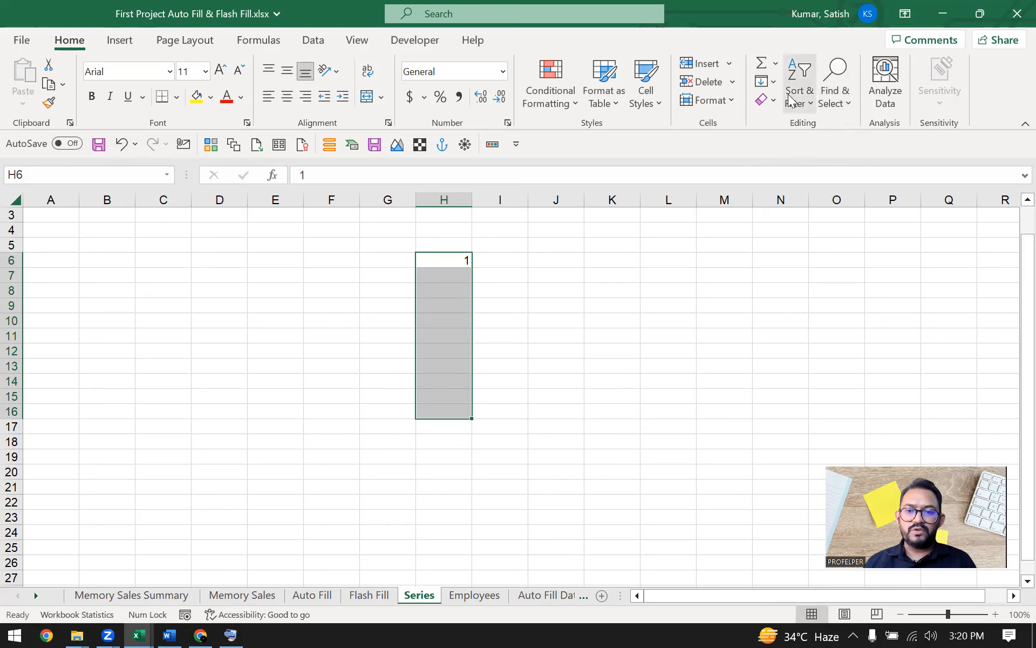
click(774, 83)
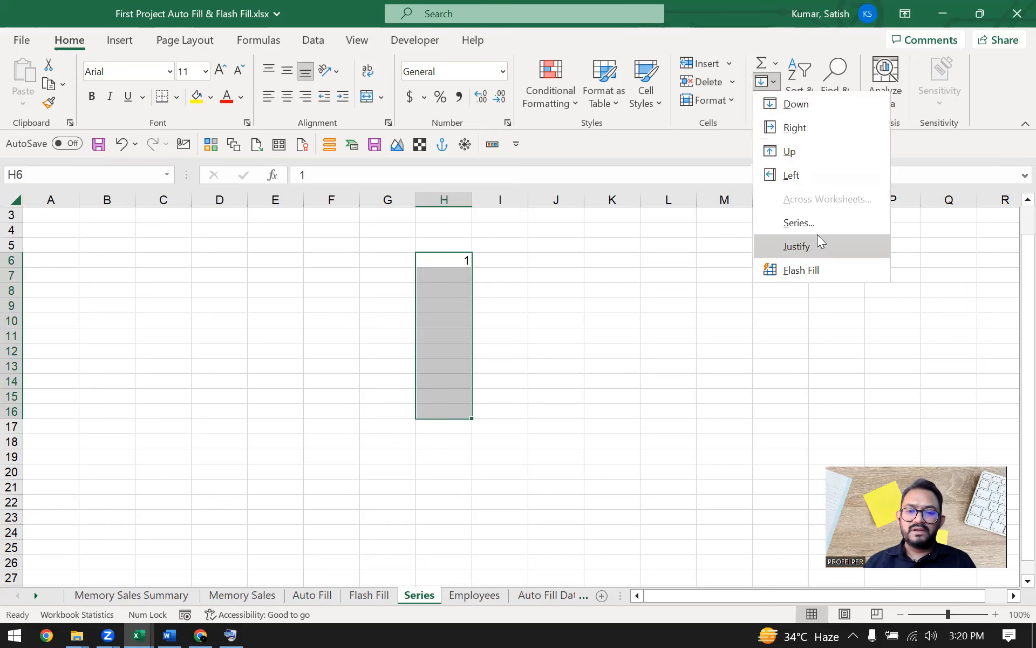
click(844, 223)
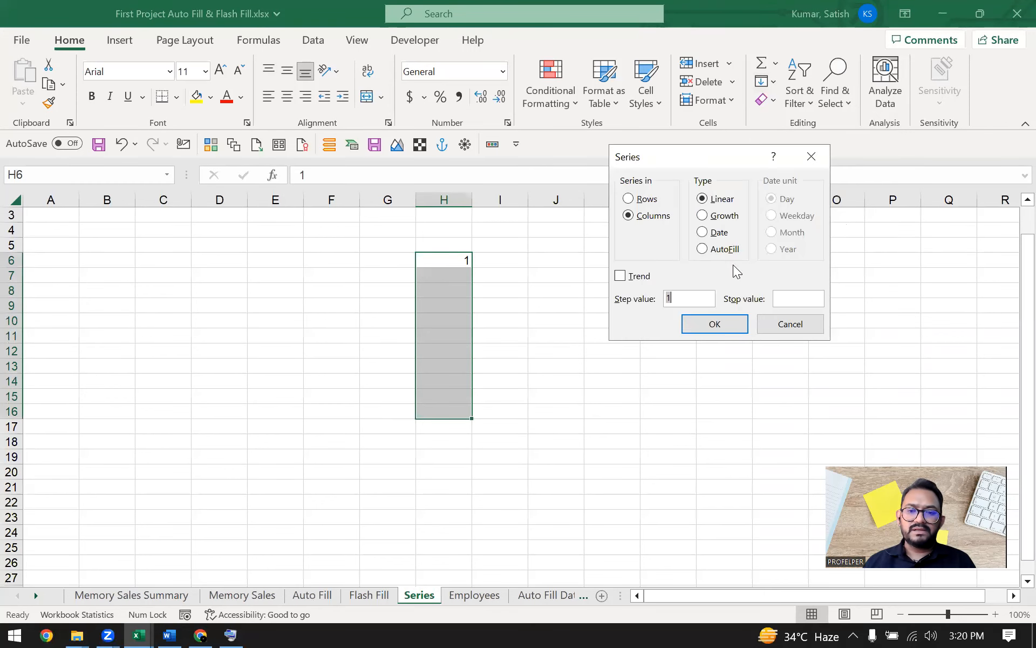
drag(710, 151, 674, 238)
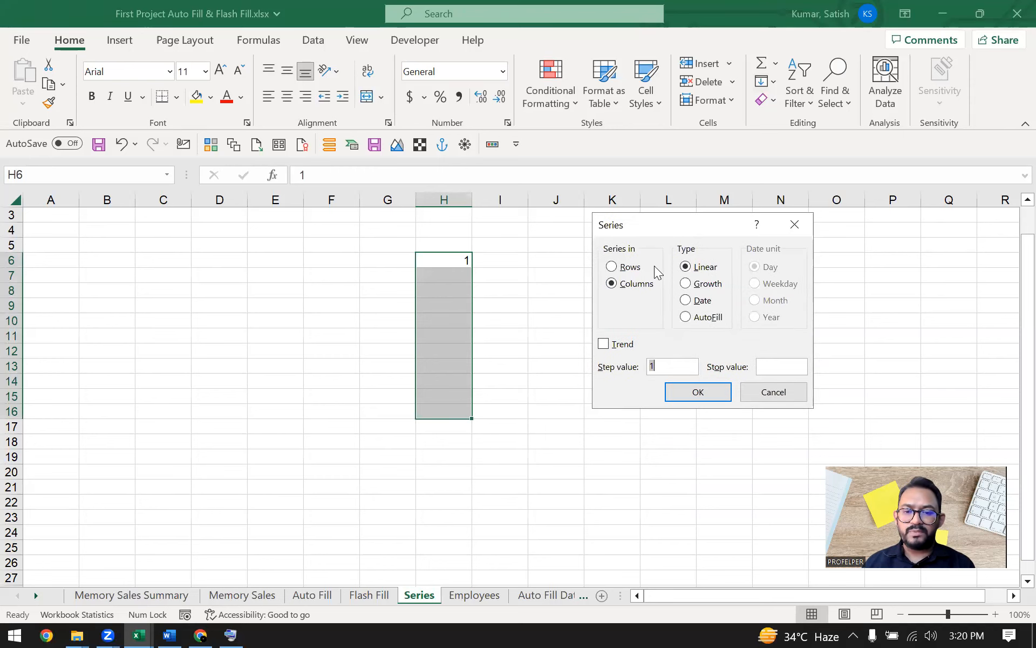
click(633, 290)
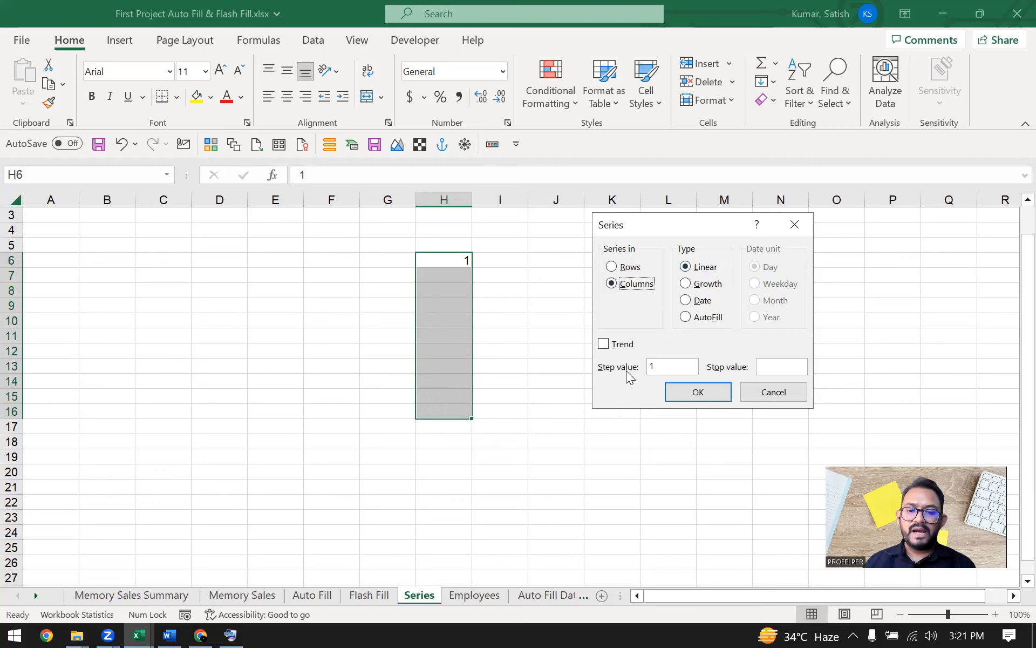
Step: Fill the selected range with a linear series using a step value of 1 and a stop value of 10
click(676, 369)
double_click(650, 367)
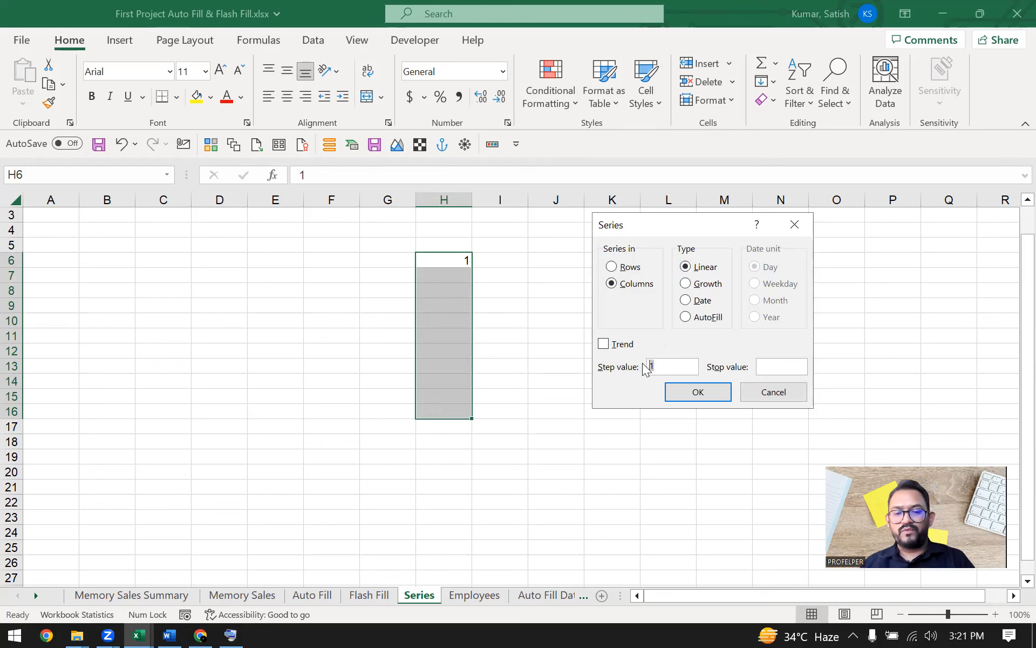
click(779, 366)
text(10)
key(Tab)
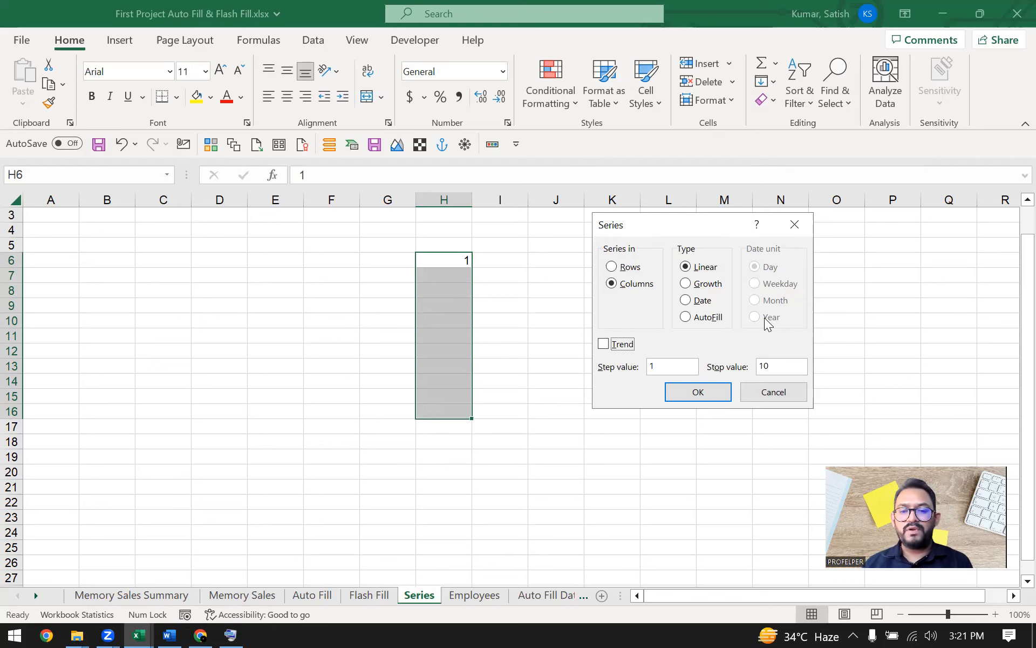
click(681, 363)
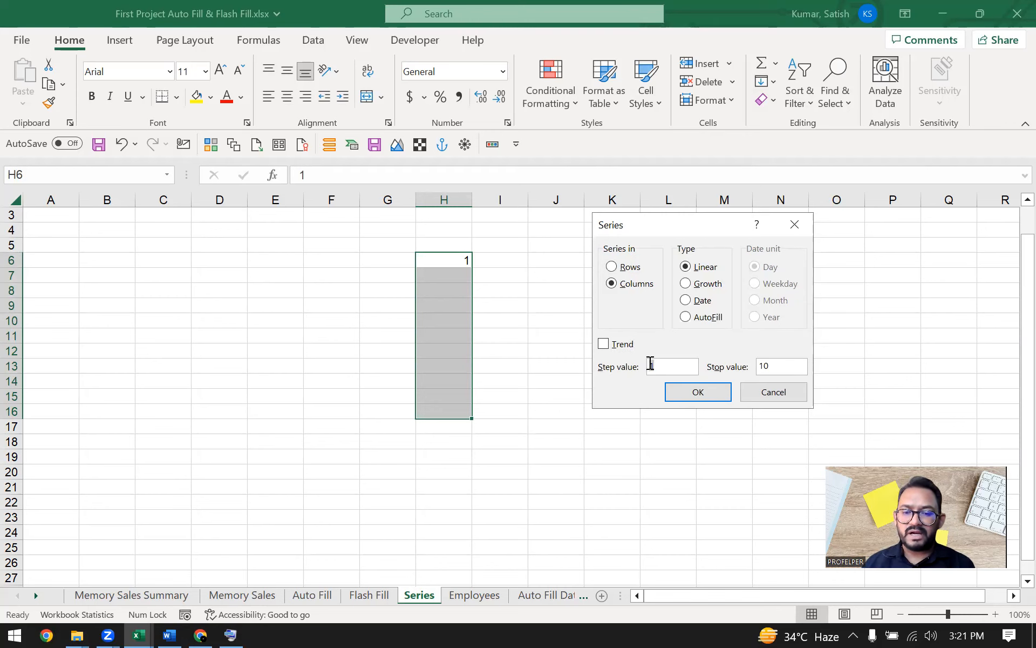
double_click(768, 369)
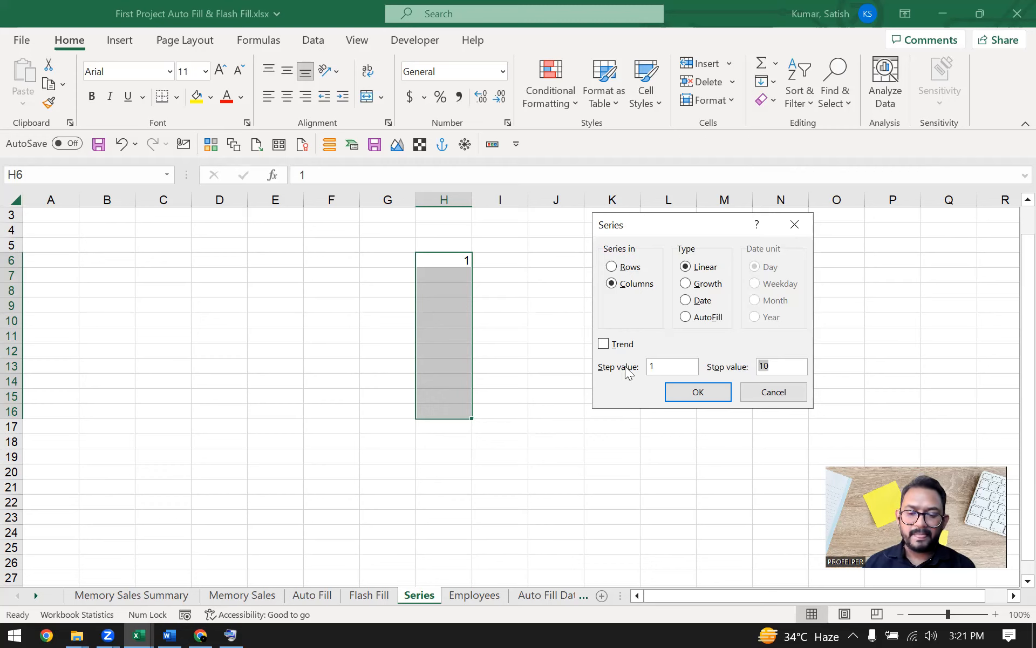
click(671, 366)
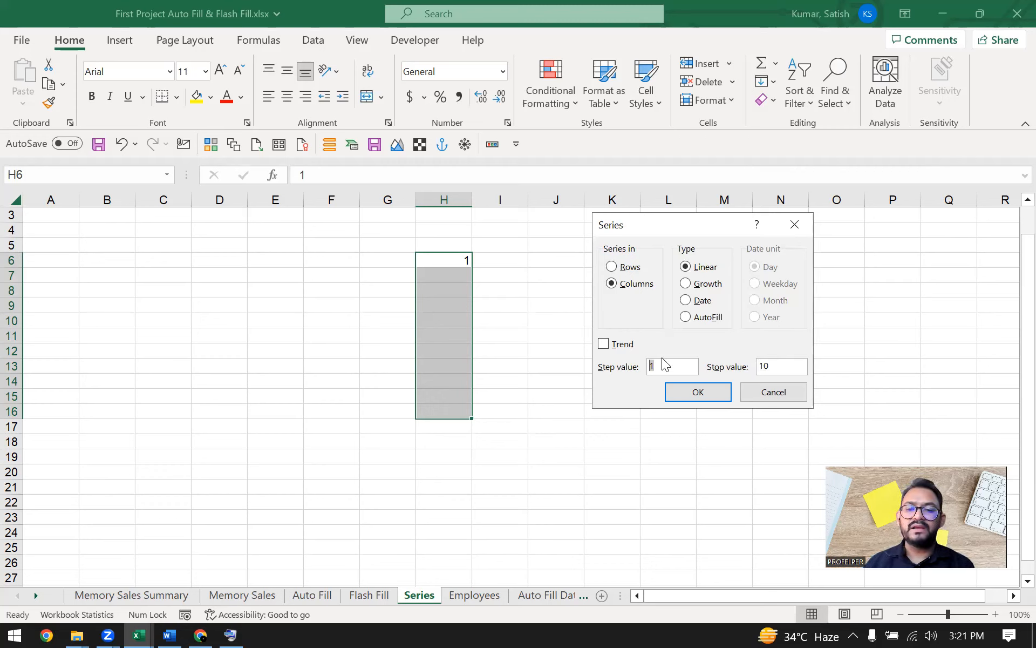
drag(673, 367, 649, 365)
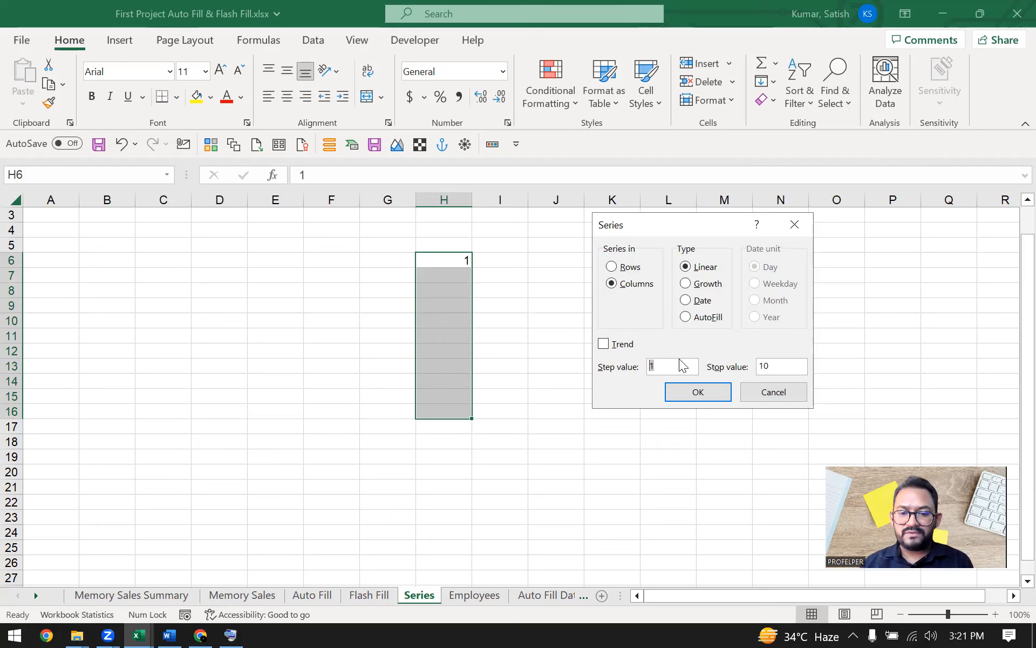
click(674, 366)
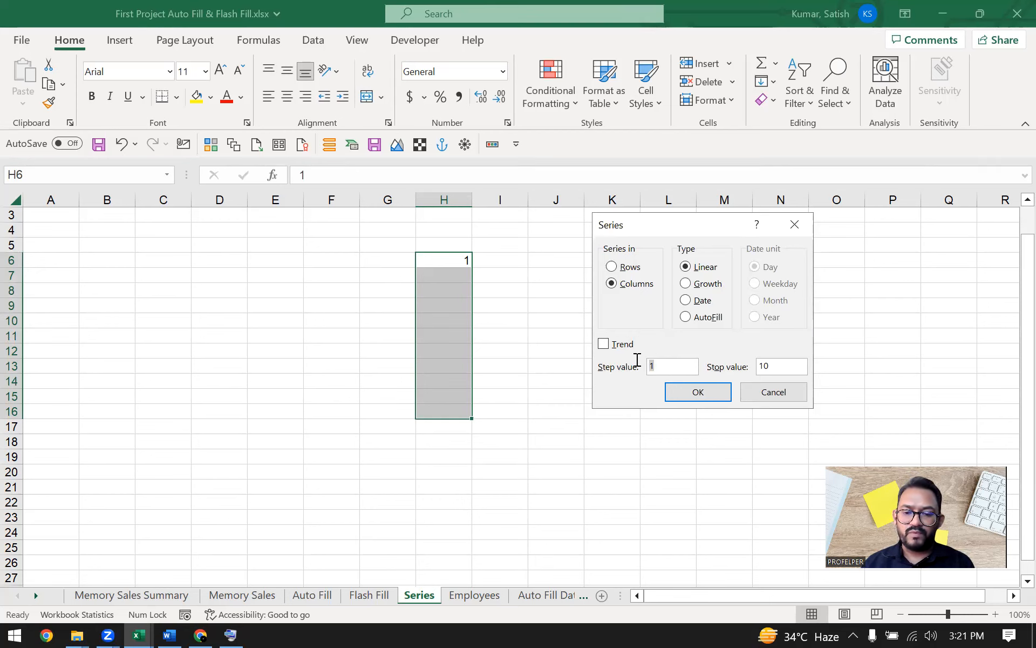
click(697, 389)
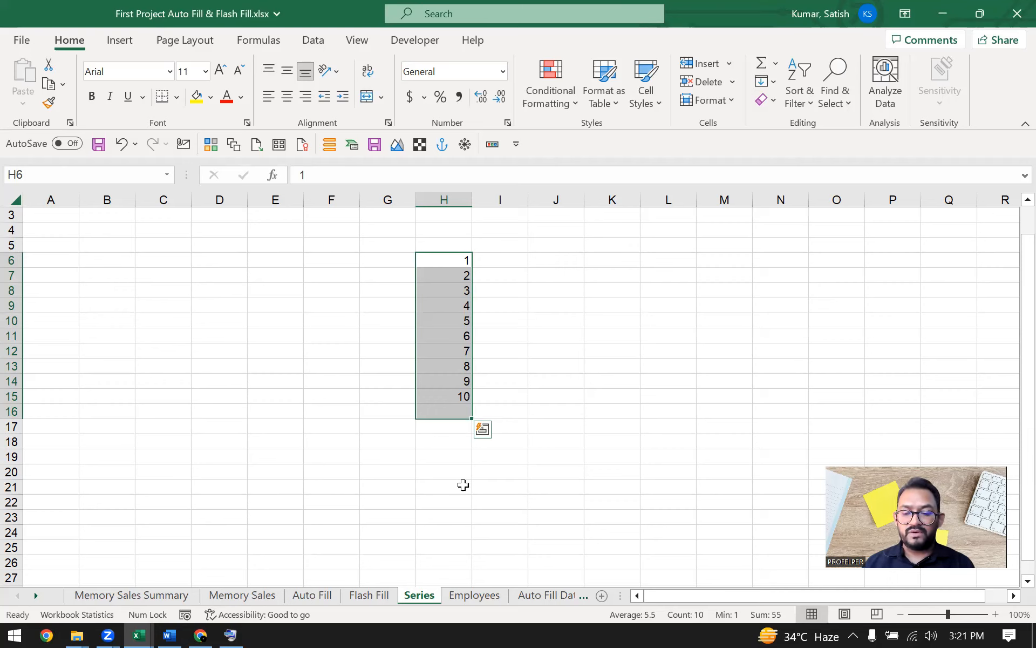
Step: Enter the starting value 2 in cell J6
click(578, 416)
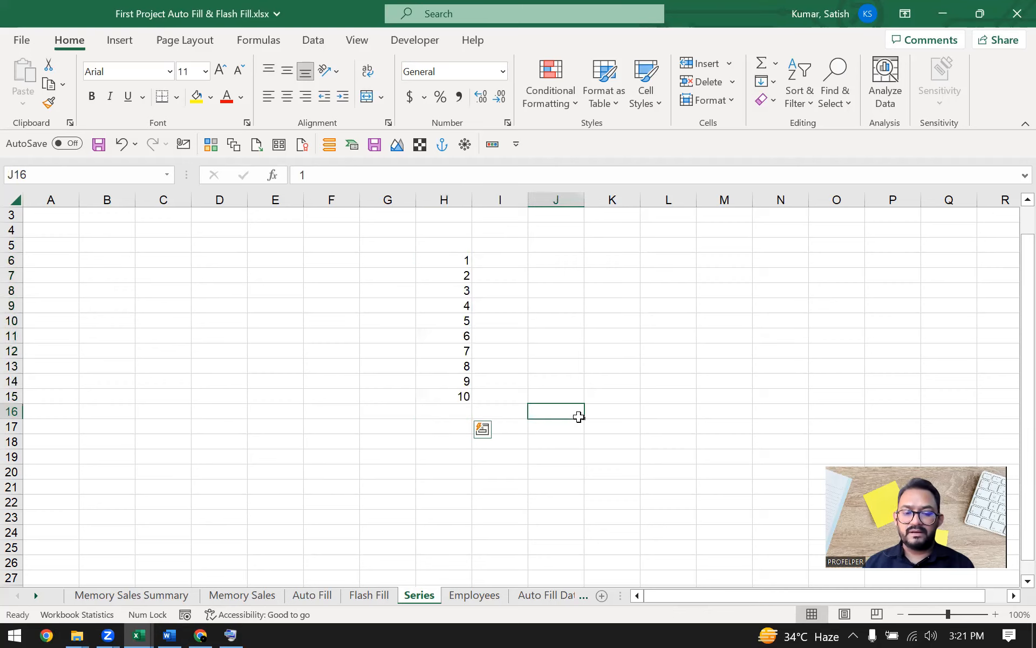
click(567, 254)
click(590, 395)
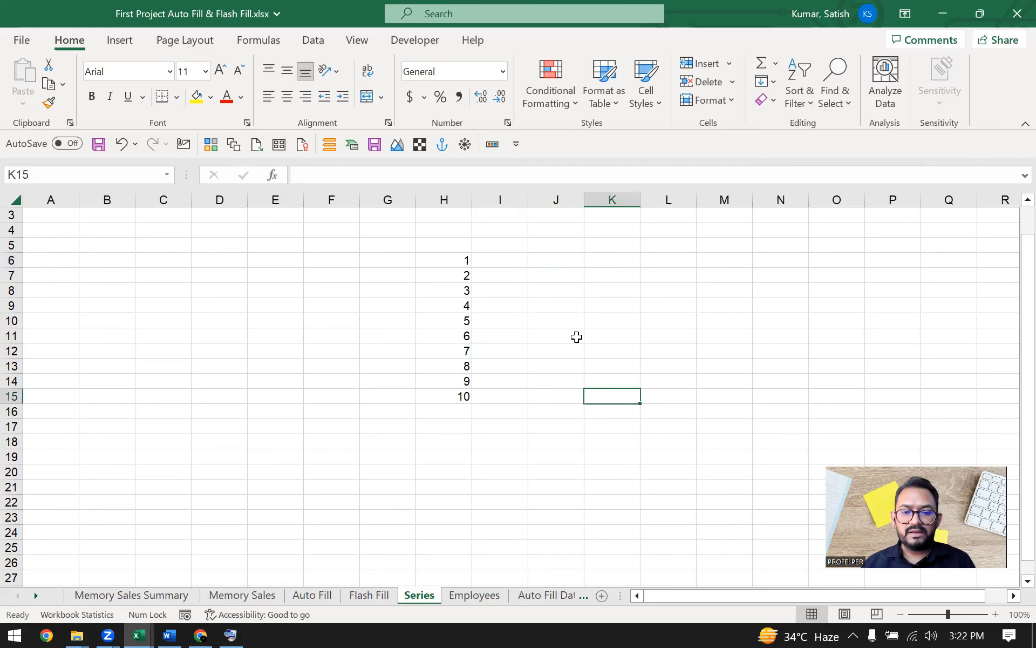
click(558, 261)
text(2)
click(615, 379)
Step: Fill J6:J17 with a linear column series using a step value of 3 and a stop value of 25
drag(576, 264, 553, 428)
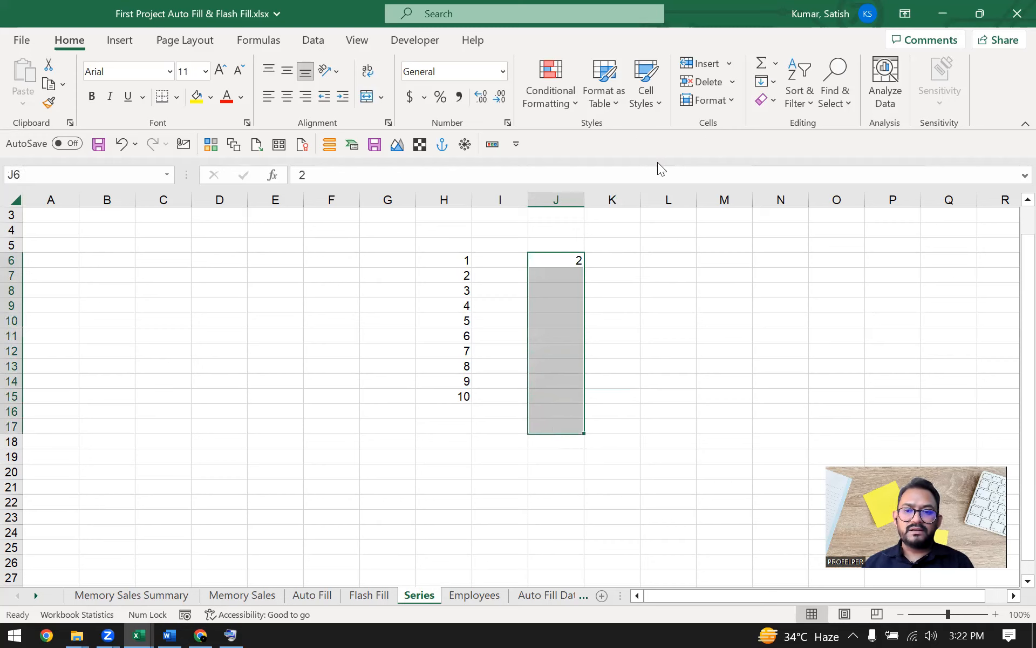
click(70, 41)
click(774, 82)
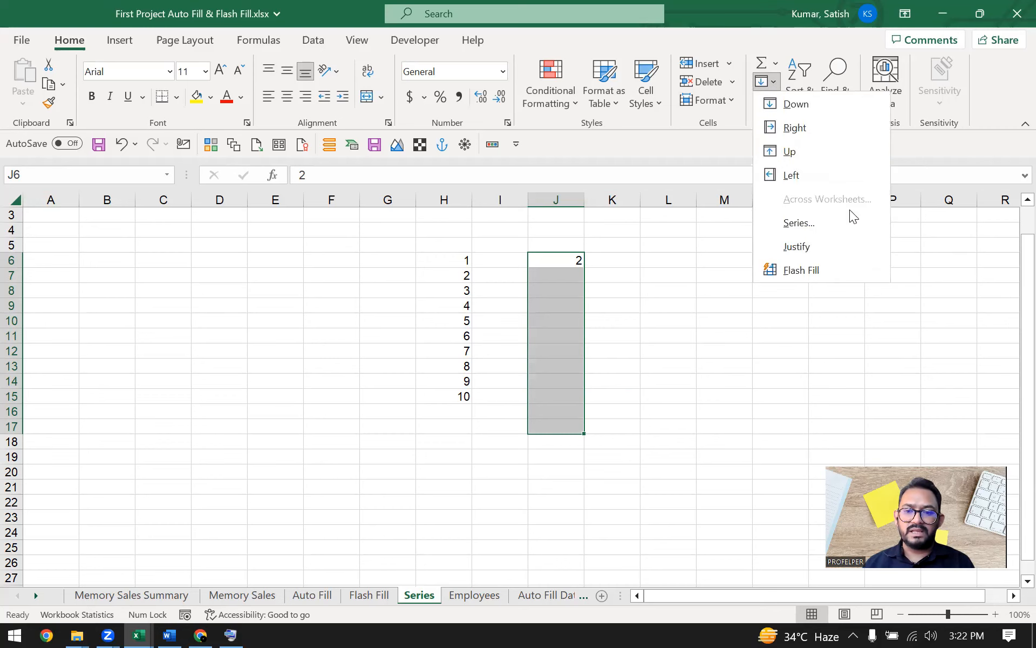
click(833, 223)
double_click(674, 367)
text(3)
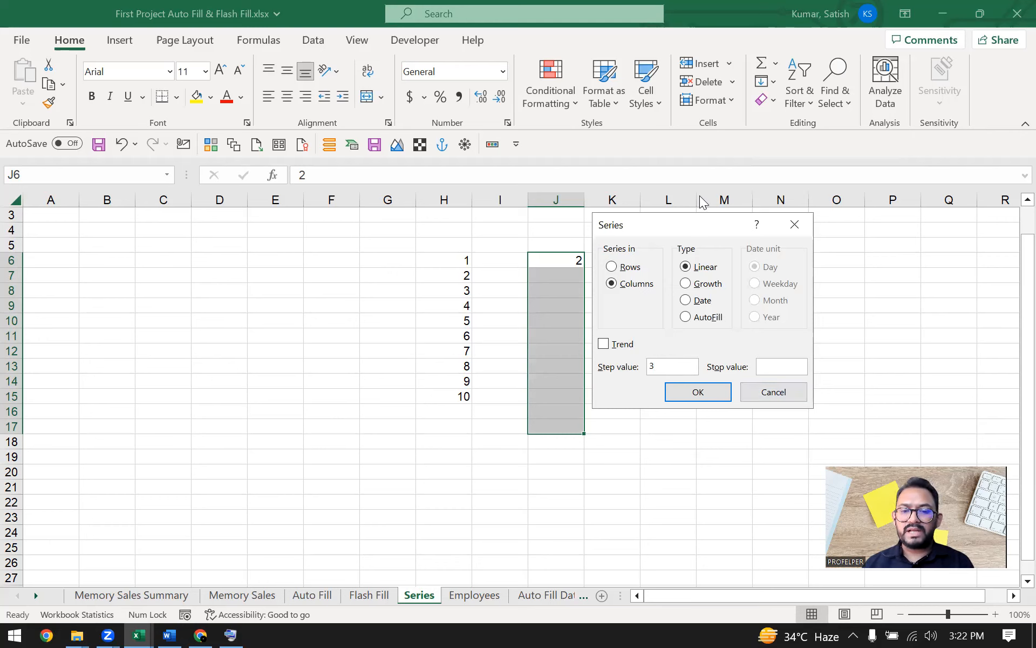
drag(679, 222, 706, 225)
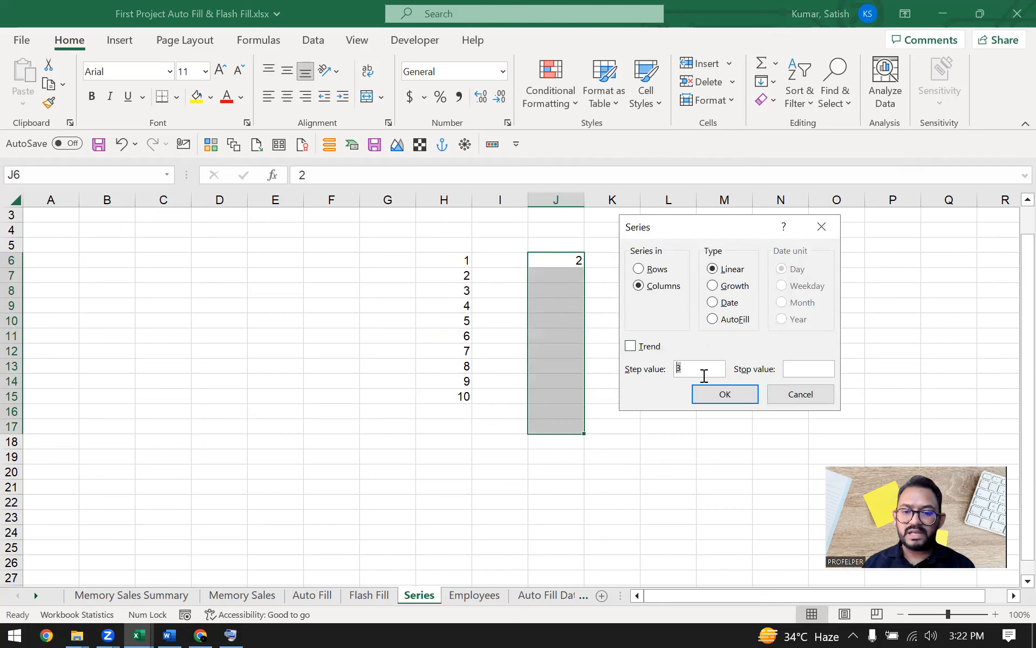
click(808, 369)
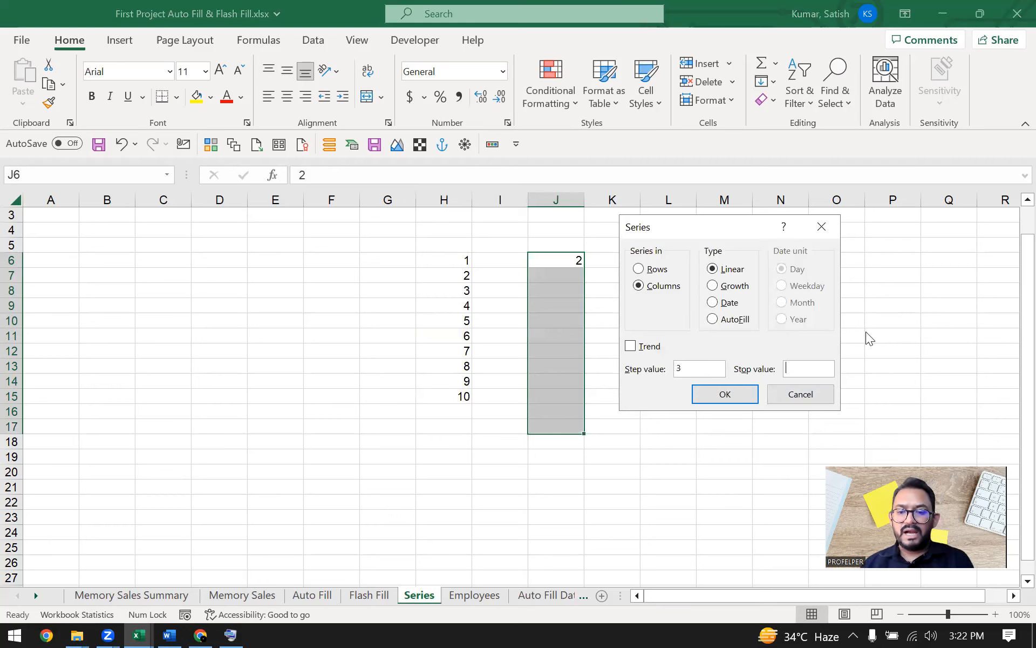
text(25)
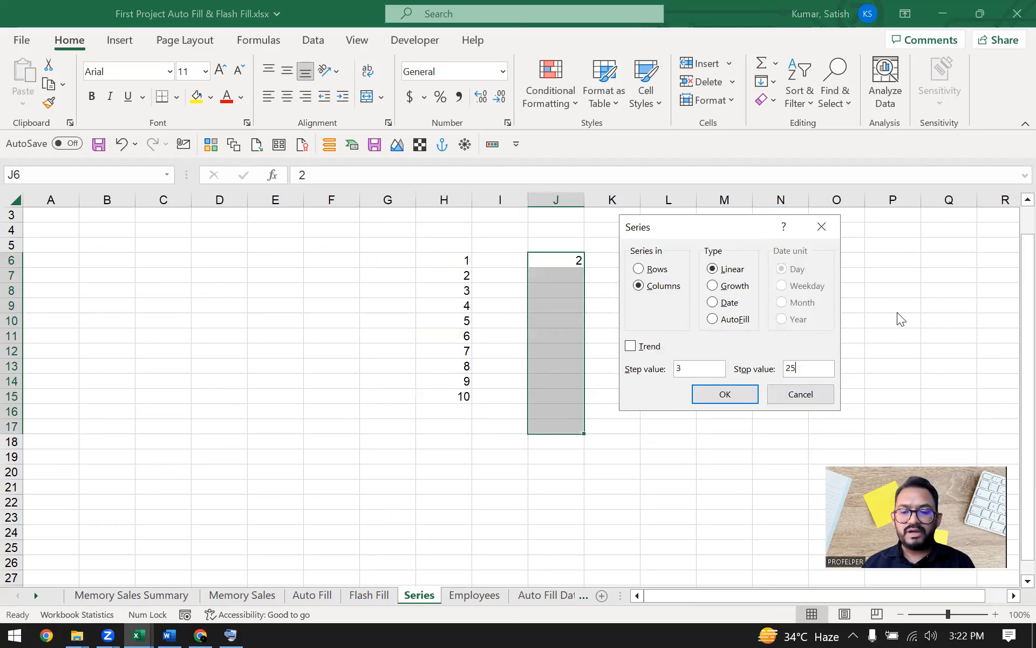
click(726, 395)
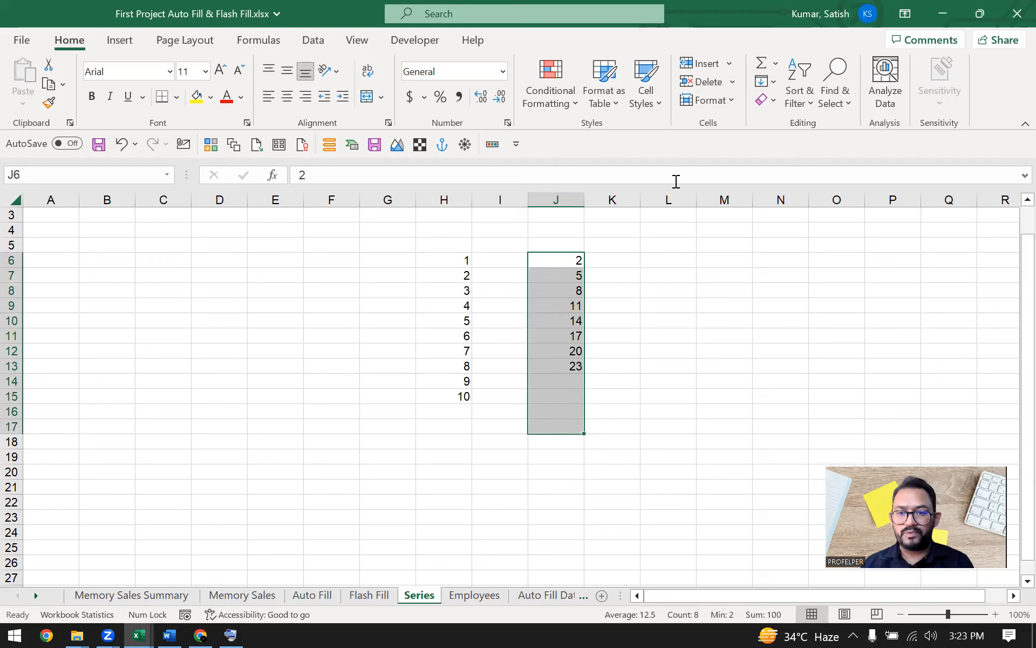
click(664, 265)
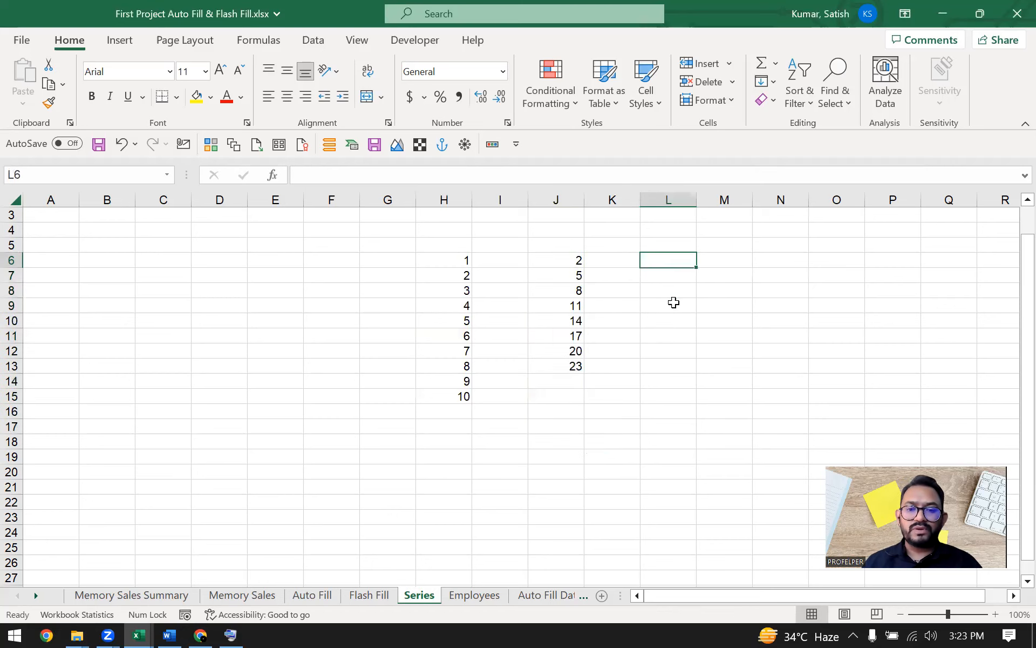
click(774, 83)
key(Escape)
drag(663, 257, 657, 375)
Step: Enter the starting date 11/1/23 in cell L6
click(674, 260)
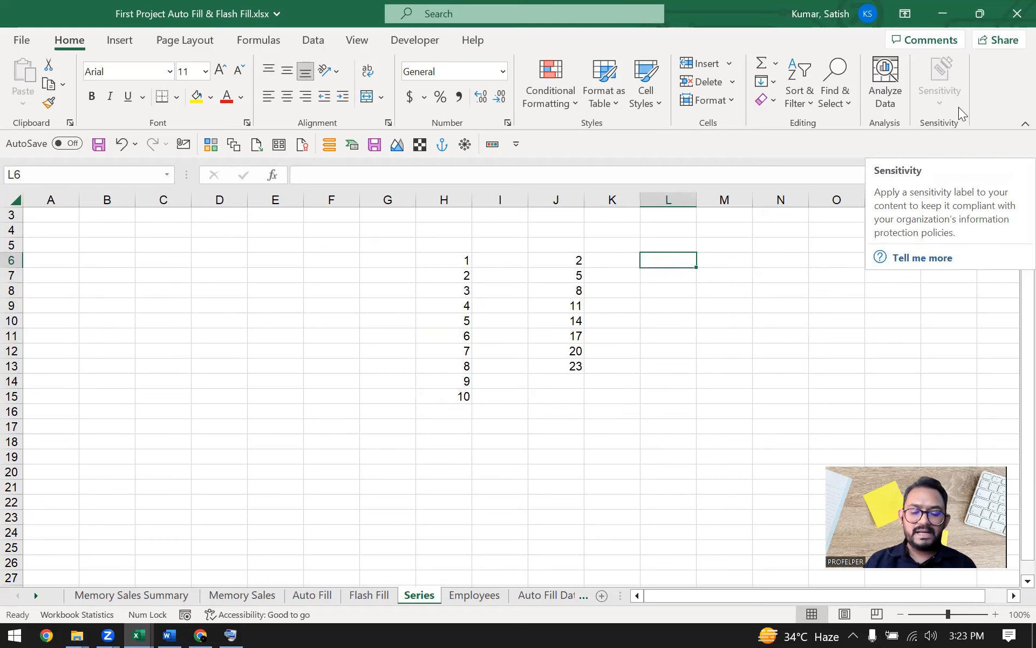
text(10)
text(/1)
key(Escape)
text(11/1/23)
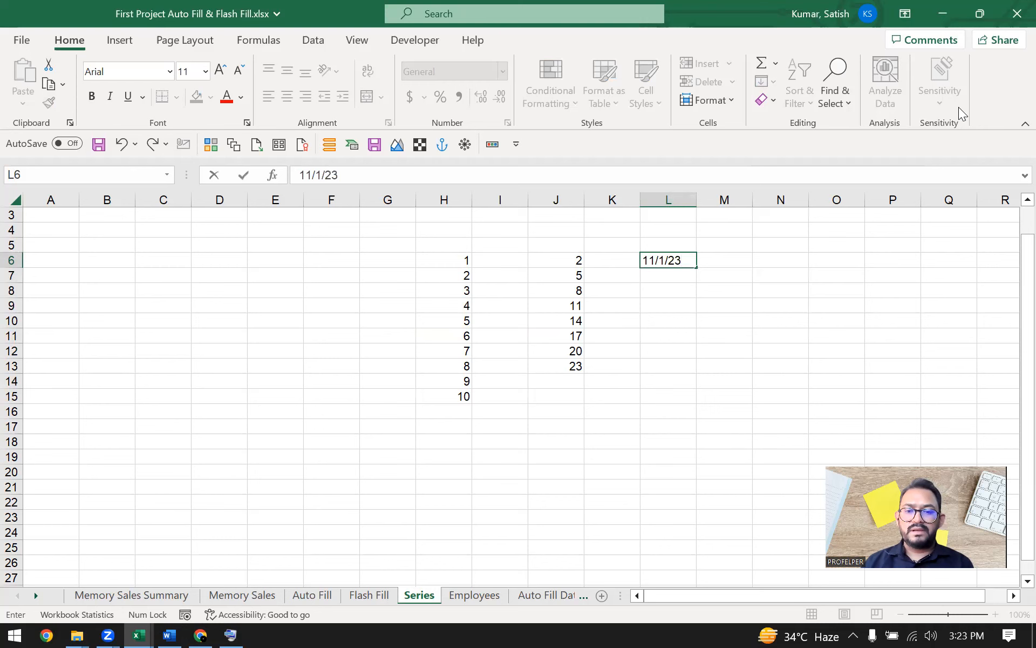
key(Return)
Step: Format the range L6:L13 as Long Date
key(Up)
key(shift+Down)
key(shift+Down)
key(shift+Down)
key(shift+Down)
key(shift+Down)
key(shift+Down)
key(shift+Down)
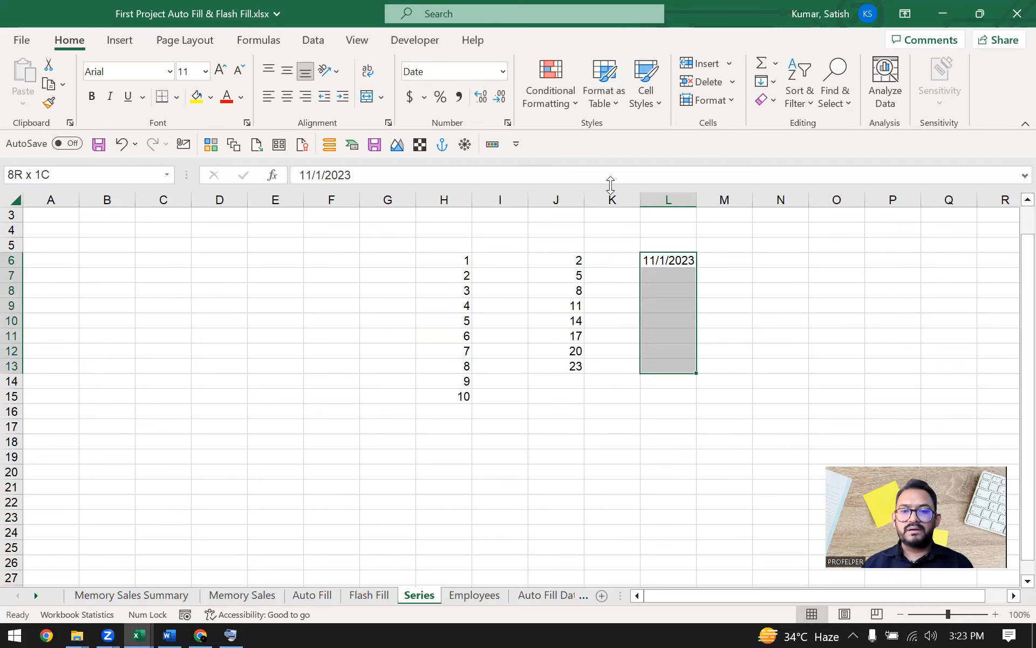
click(504, 71)
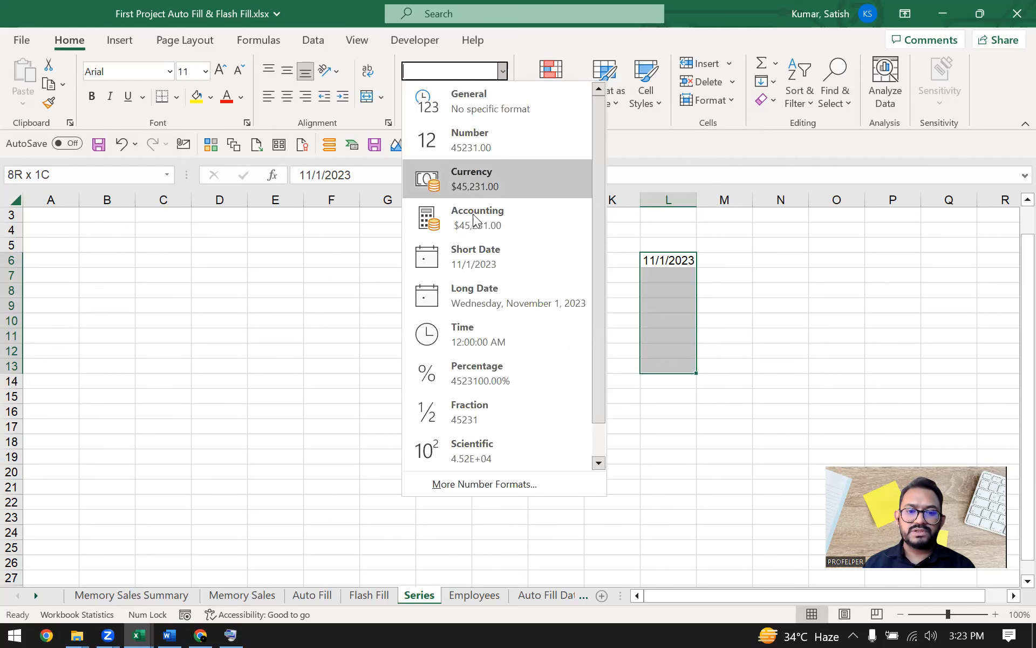
click(499, 287)
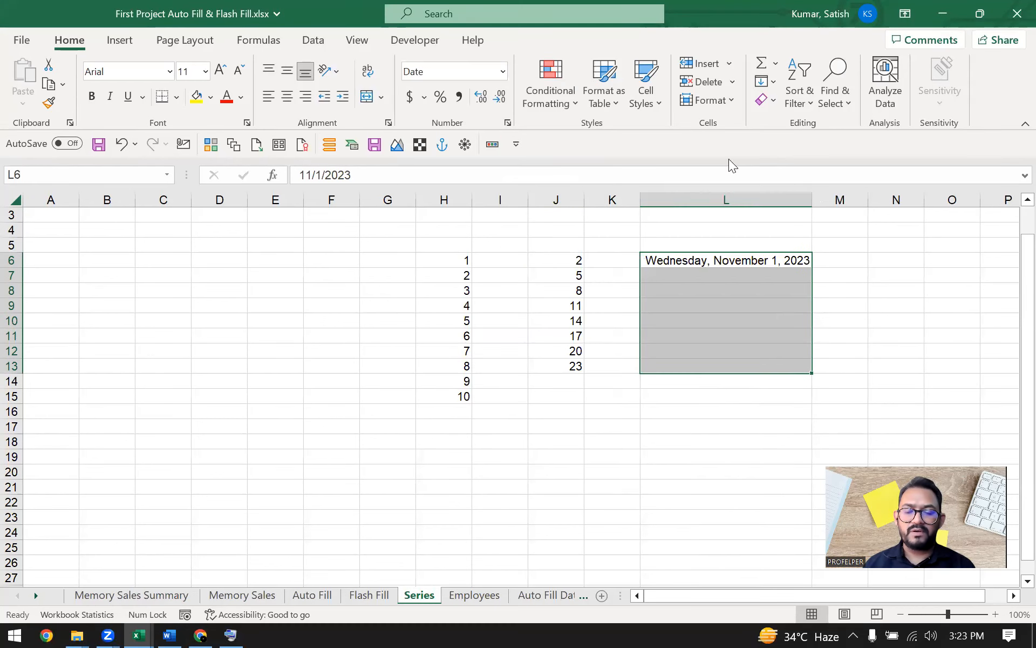
Step: Fill L6:L13 with a column date series by day using a step value of 2, and widen column L to fit the dates
click(772, 86)
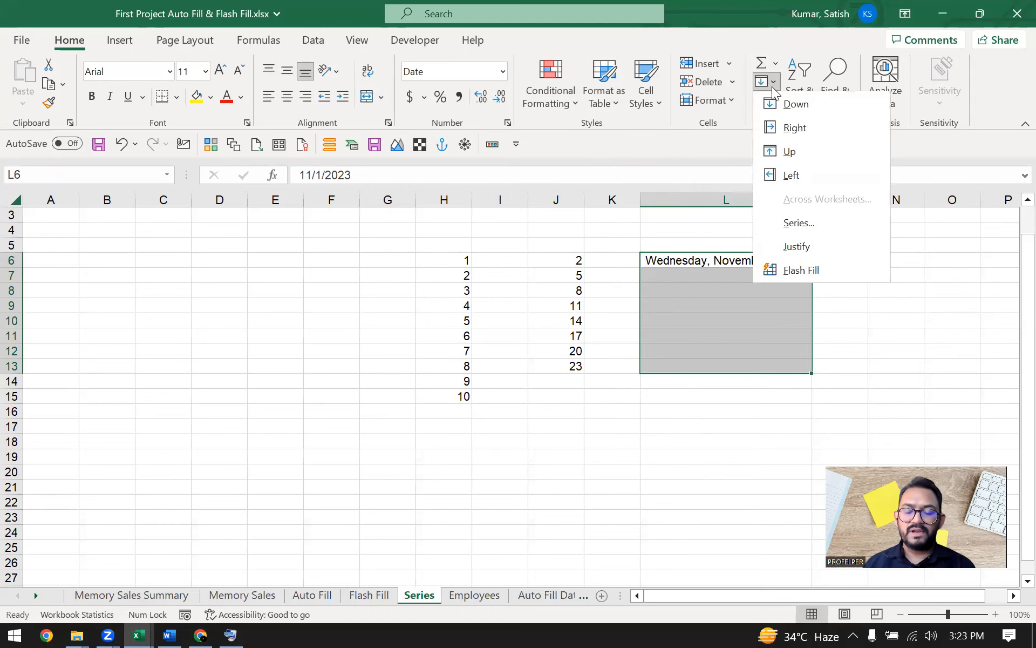
click(821, 220)
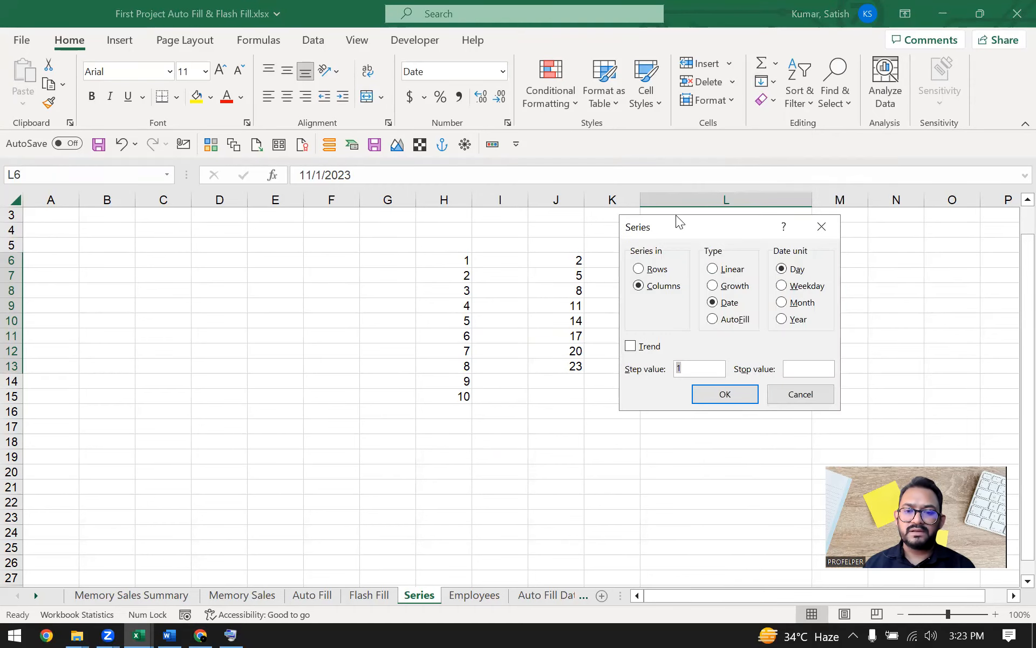
drag(662, 221, 265, 241)
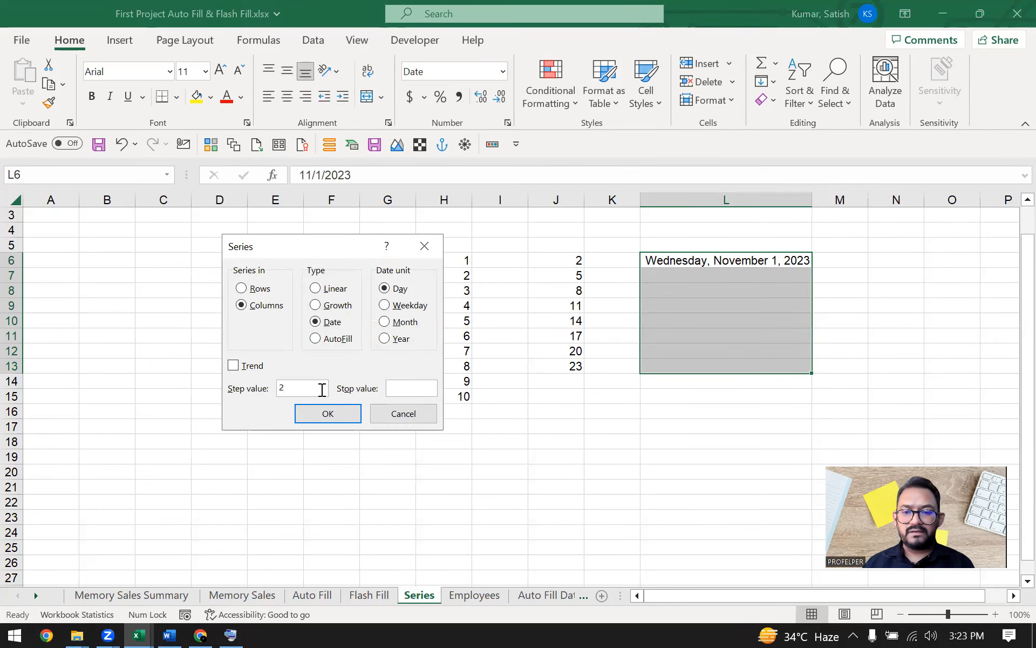
drag(287, 386, 271, 384)
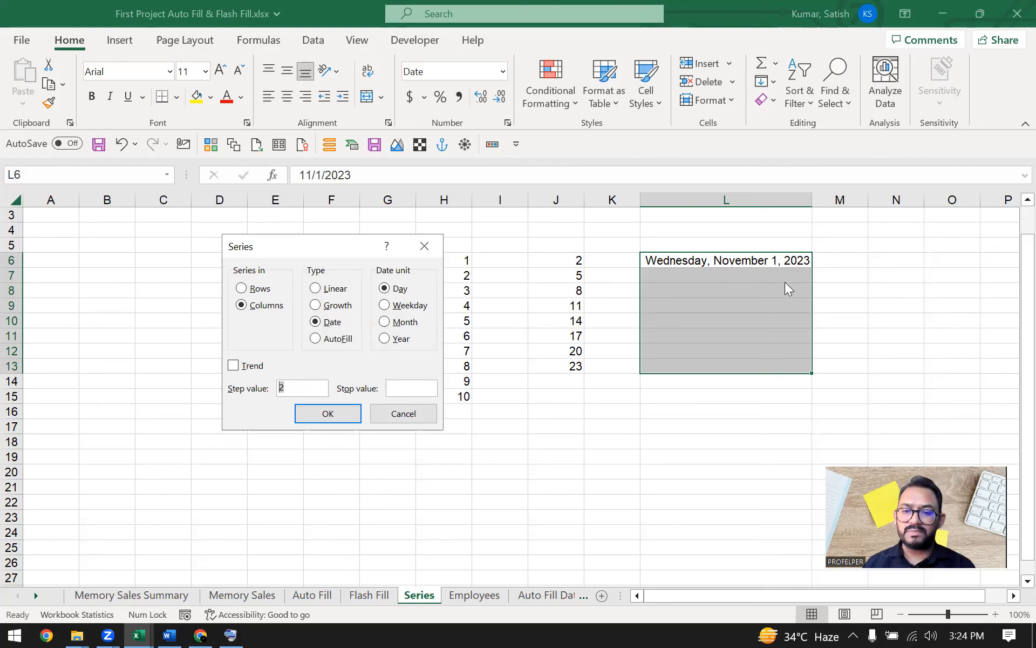
click(333, 412)
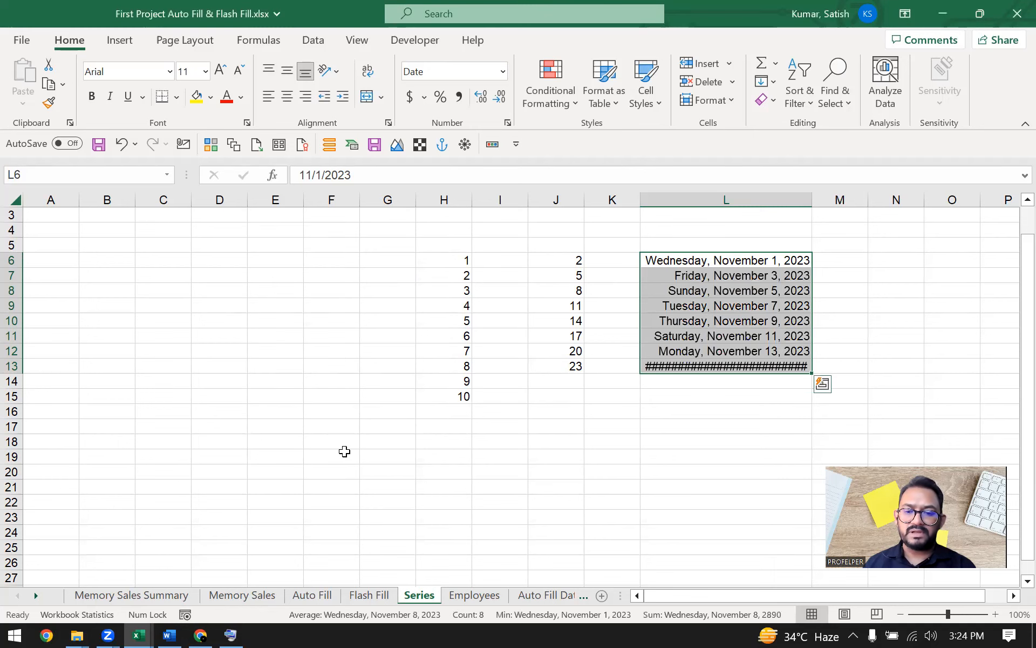
drag(812, 200, 834, 203)
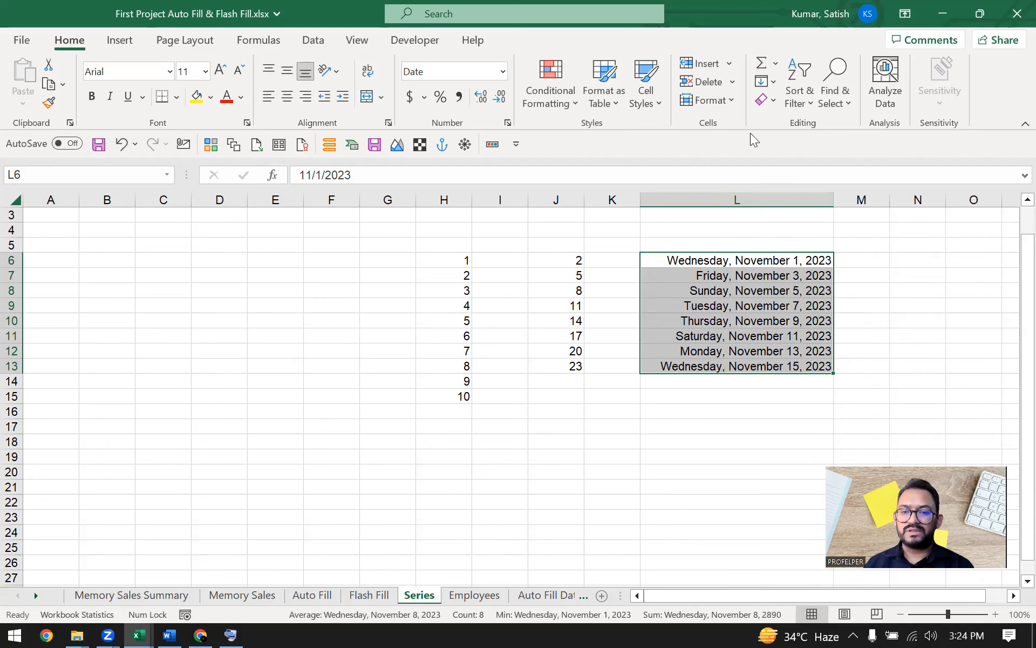
click(772, 82)
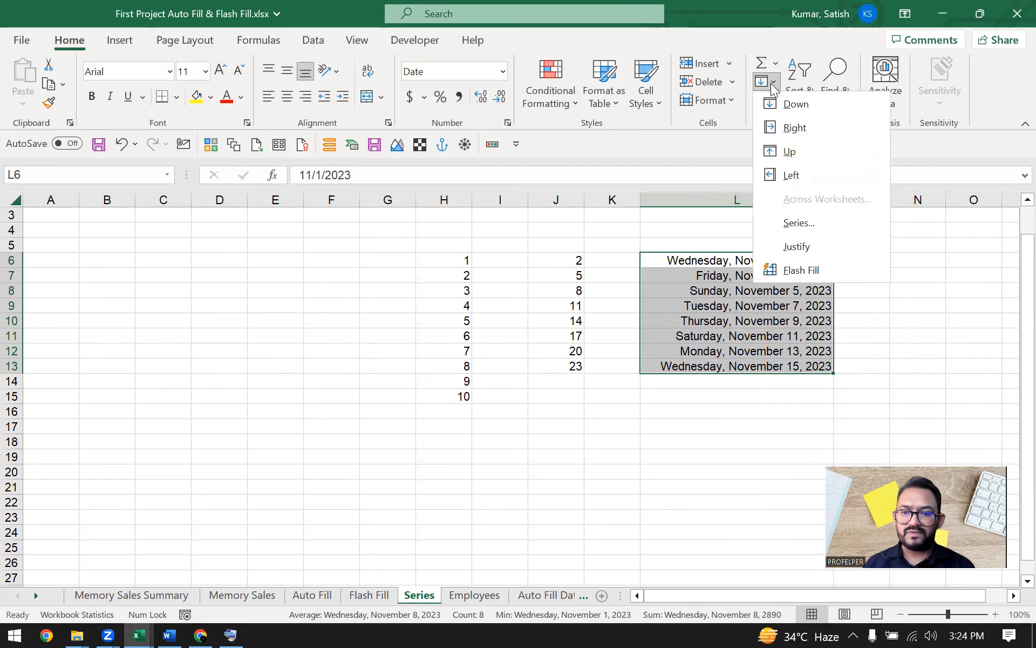
click(818, 229)
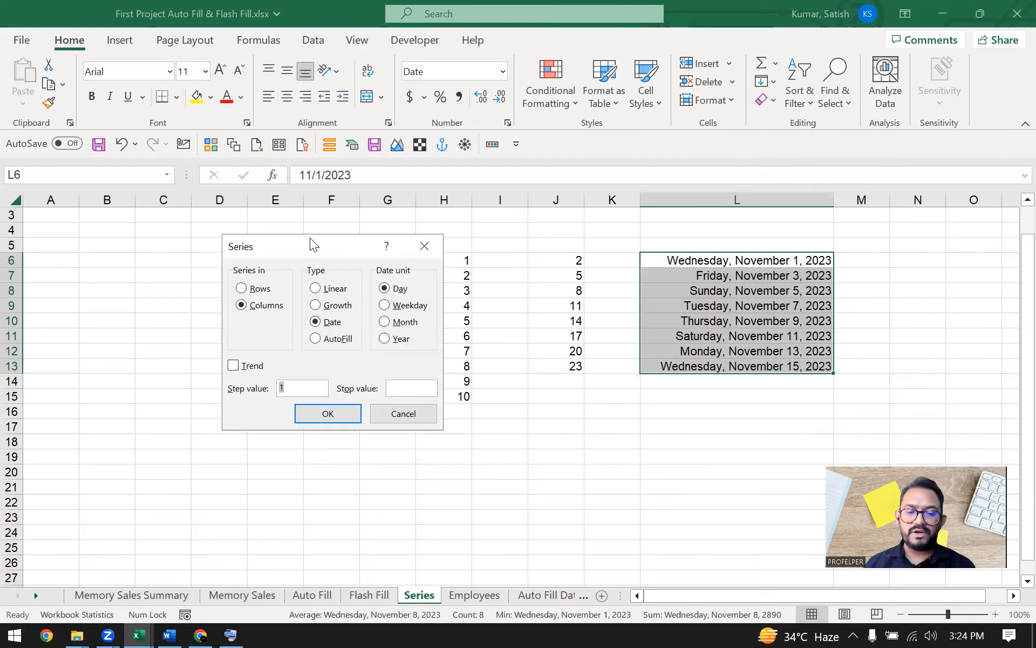
drag(309, 238, 317, 229)
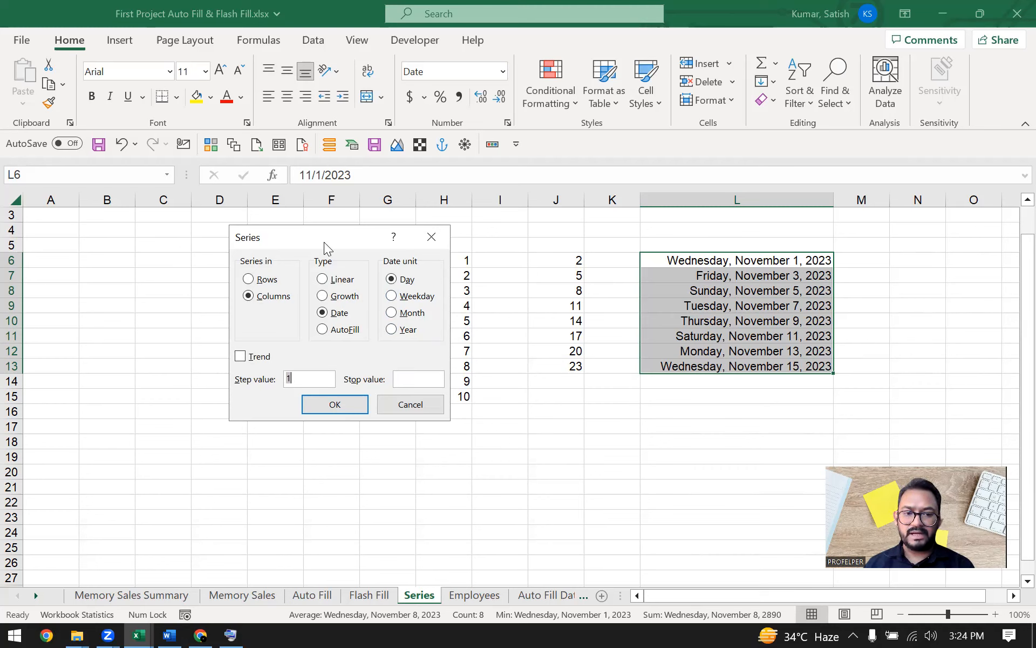
drag(324, 243, 346, 247)
click(431, 410)
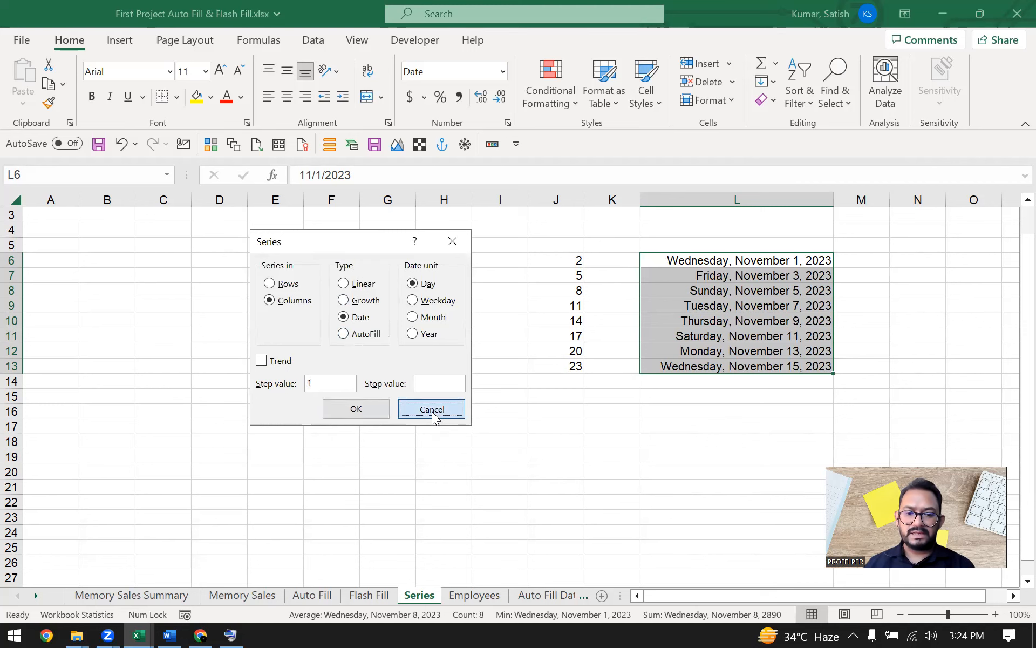
Step: Enter the starting values 3 in cell D6 and 5 in cell D7
click(212, 363)
click(215, 320)
click(217, 271)
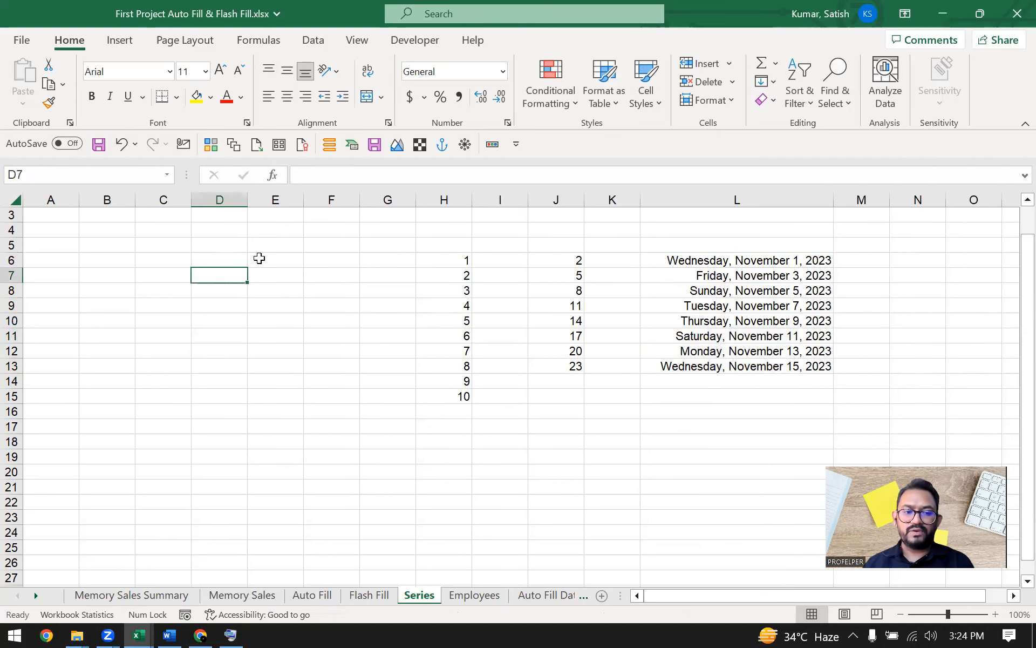
key(Up)
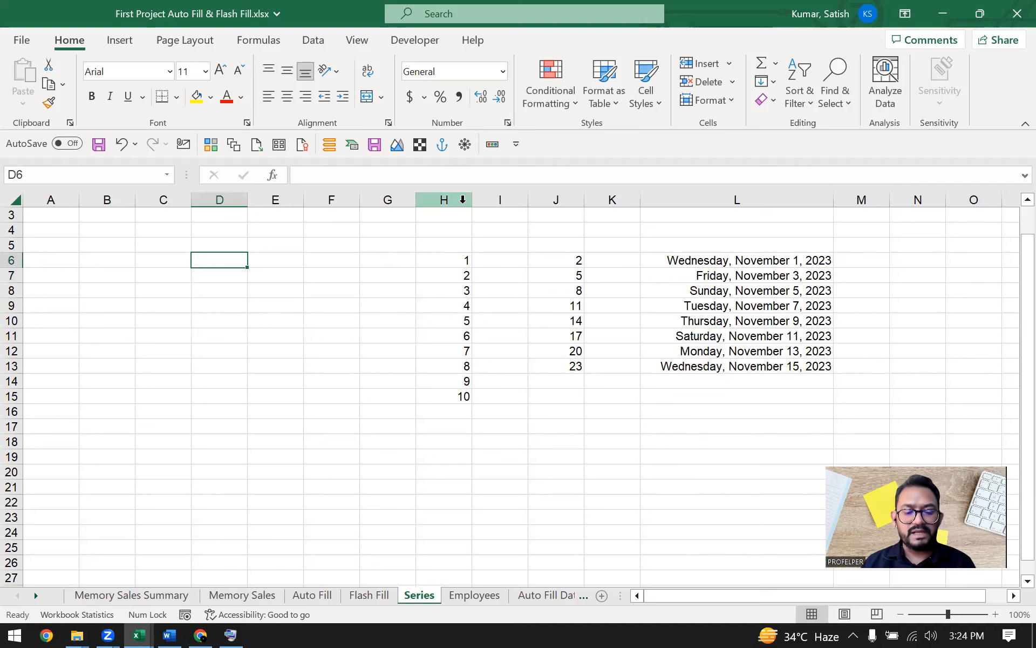
text(3)
key(Return)
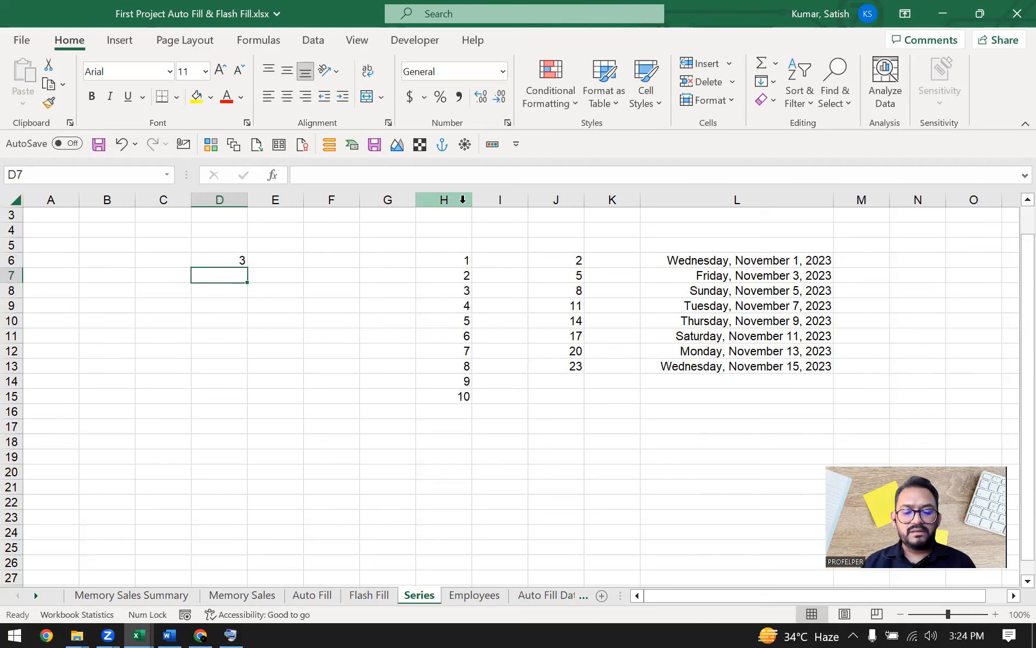
text(5)
key(Return)
Step: Fill D6:D17 with a linear column series using the Trend option
key(Up)
key(Up)
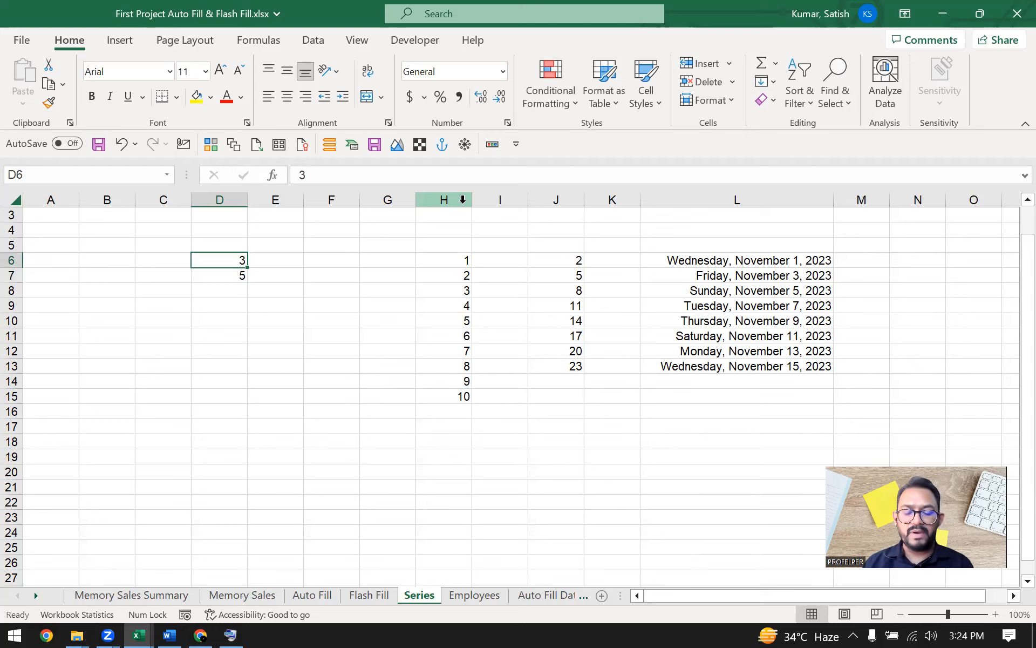
key(shift+Down)
key(shift+Down)
key(shift+Down)
key(shift+Down)
key(shift+Down)
key(shift+Down)
key(shift+Down)
key(shift+Down)
key(shift+Down)
key(shift+Down)
key(shift+Down)
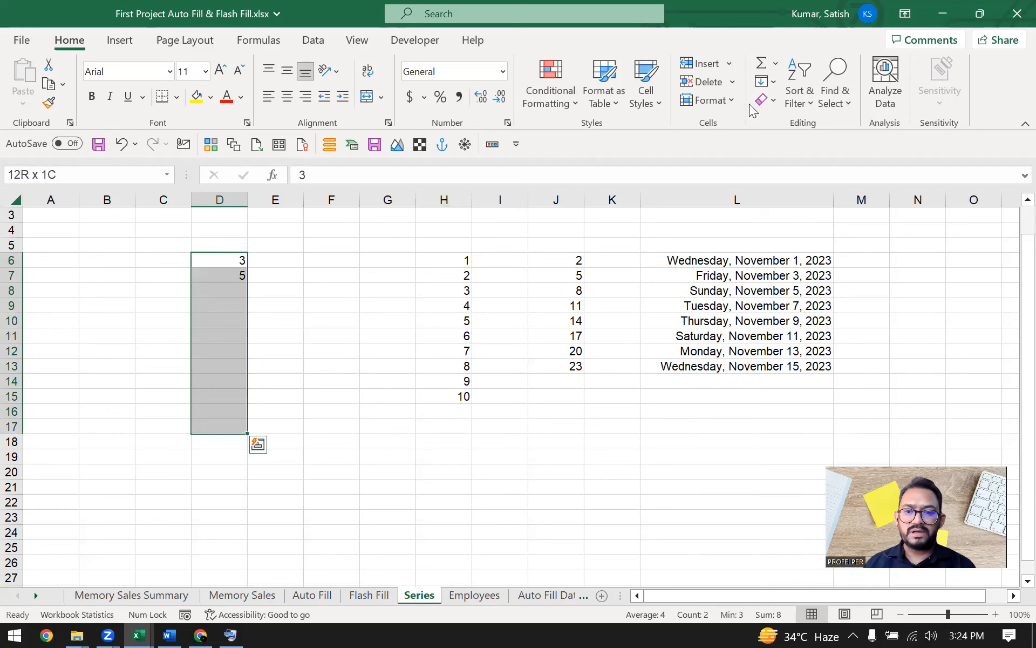
click(774, 85)
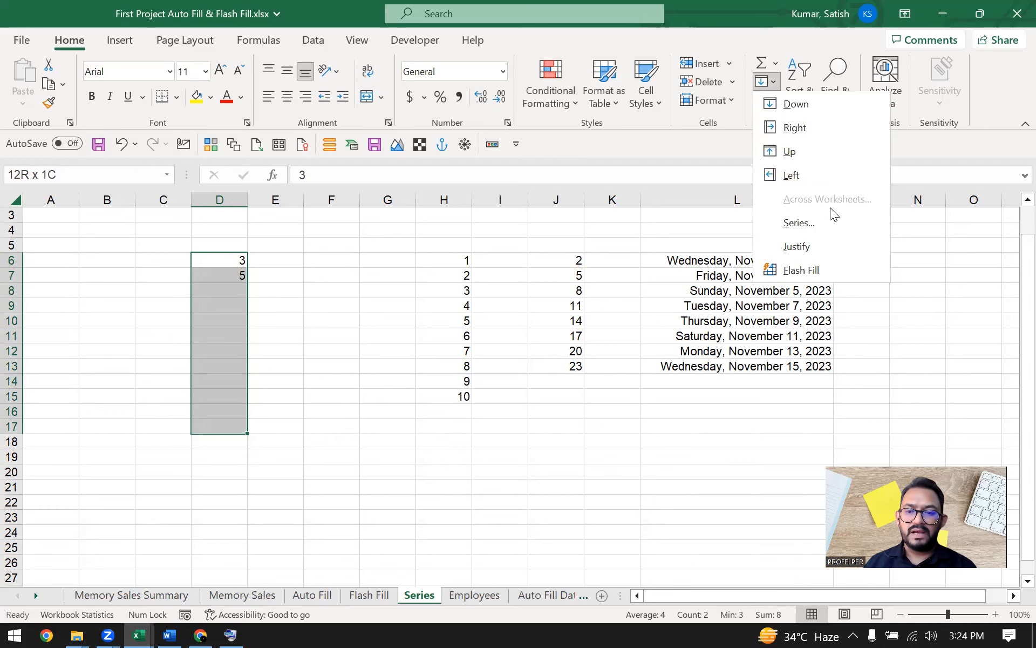
click(852, 222)
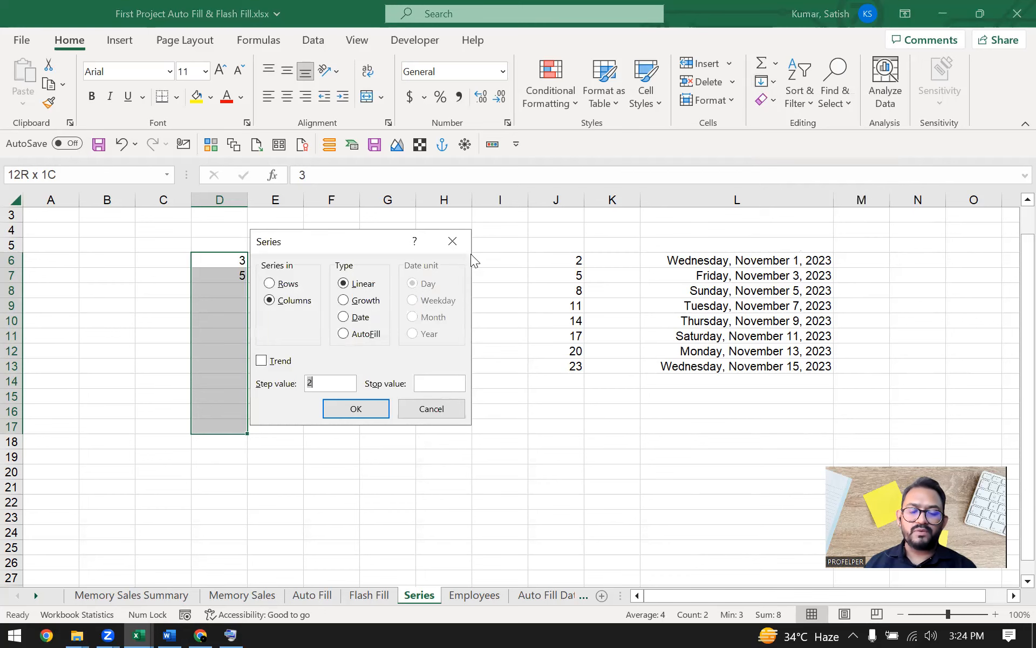
drag(372, 242, 520, 221)
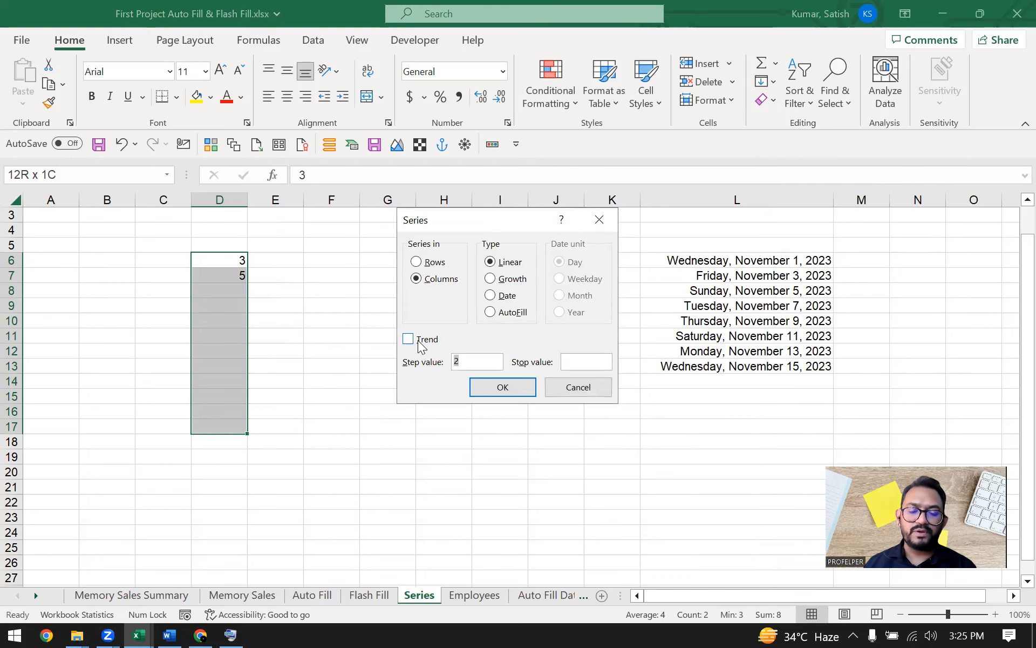
click(408, 339)
click(510, 387)
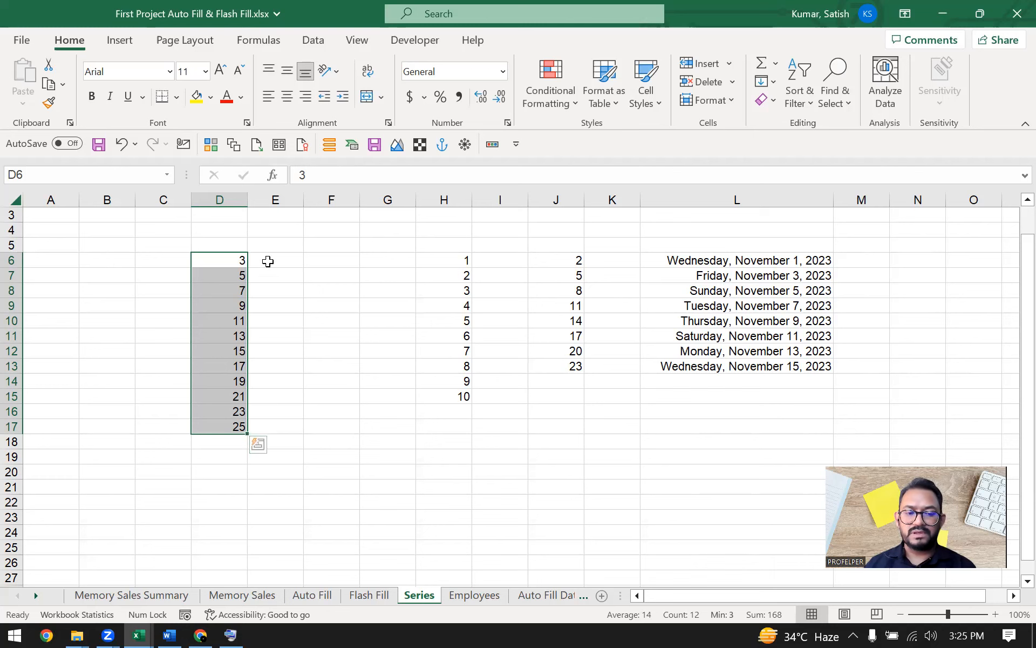
click(772, 88)
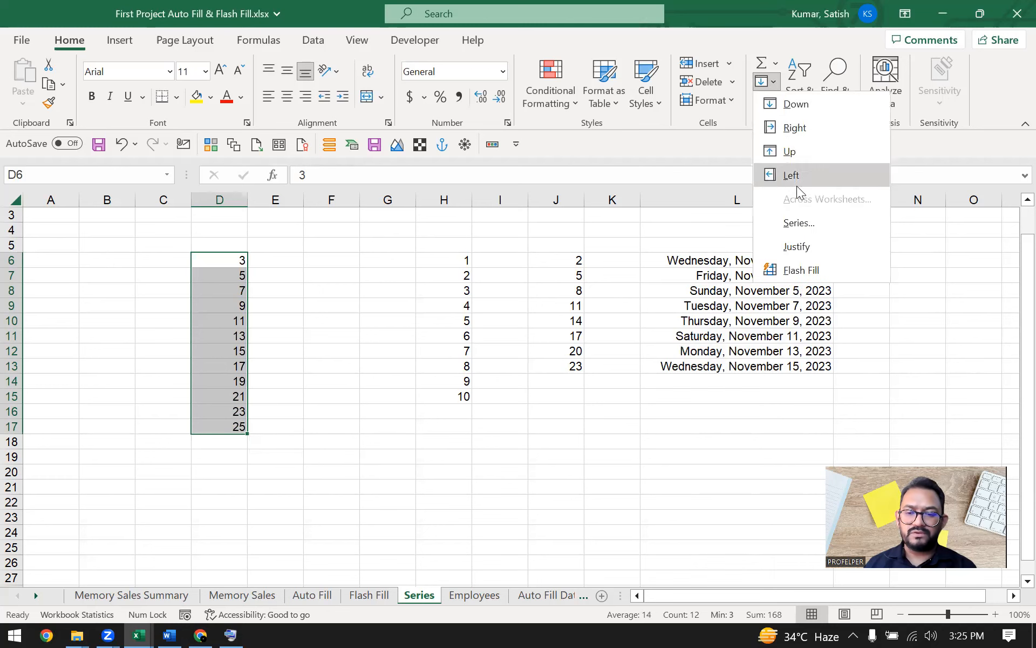
click(814, 218)
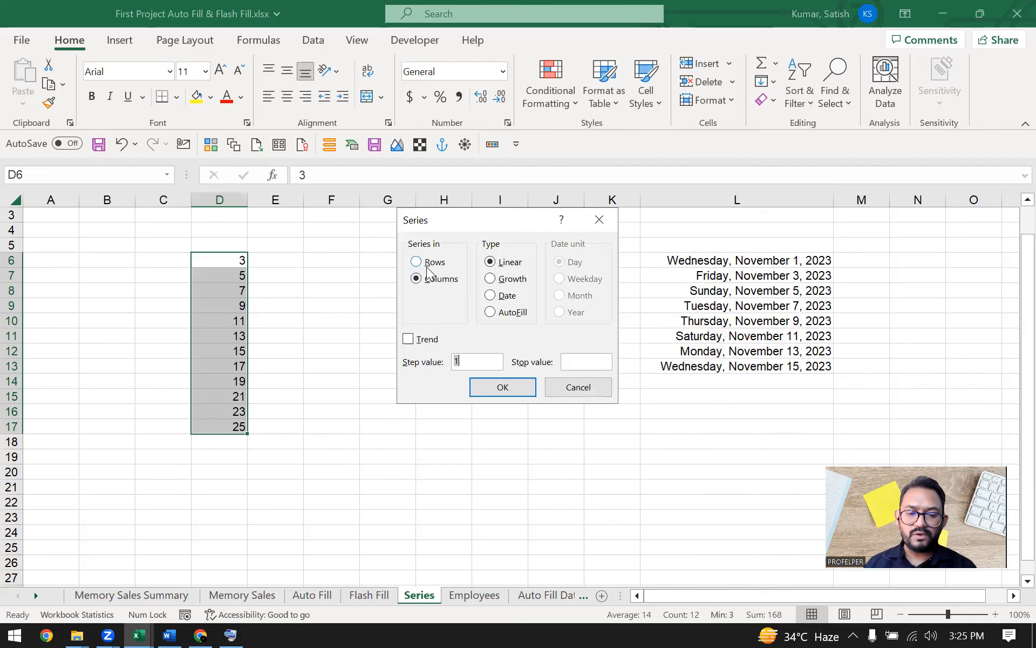
click(579, 387)
click(373, 487)
click(231, 260)
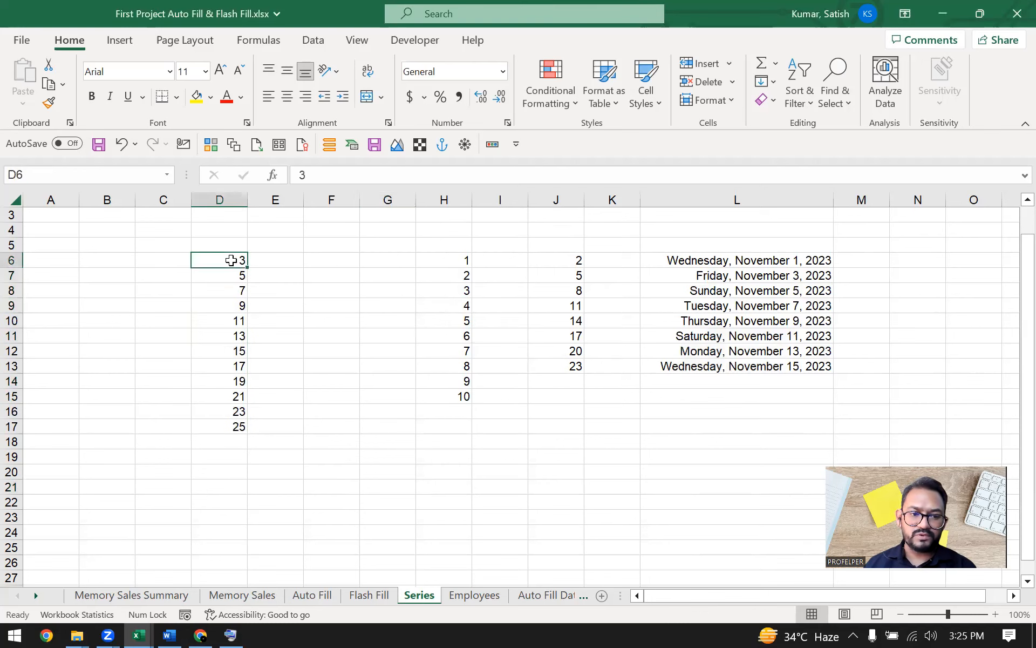
drag(231, 260, 387, 257)
click(331, 487)
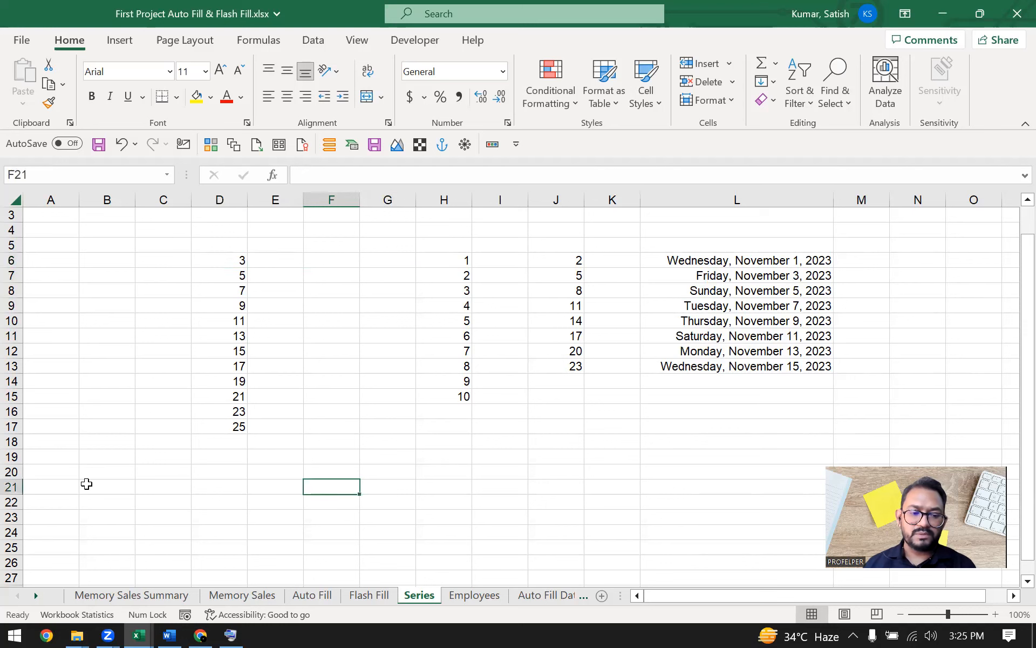
Step: Enter the starting value 4 in cell B21
click(91, 485)
text(4)
click(233, 561)
Step: Fill B21:I21 with a linear row series using a step value of 2
click(117, 489)
drag(116, 489, 480, 482)
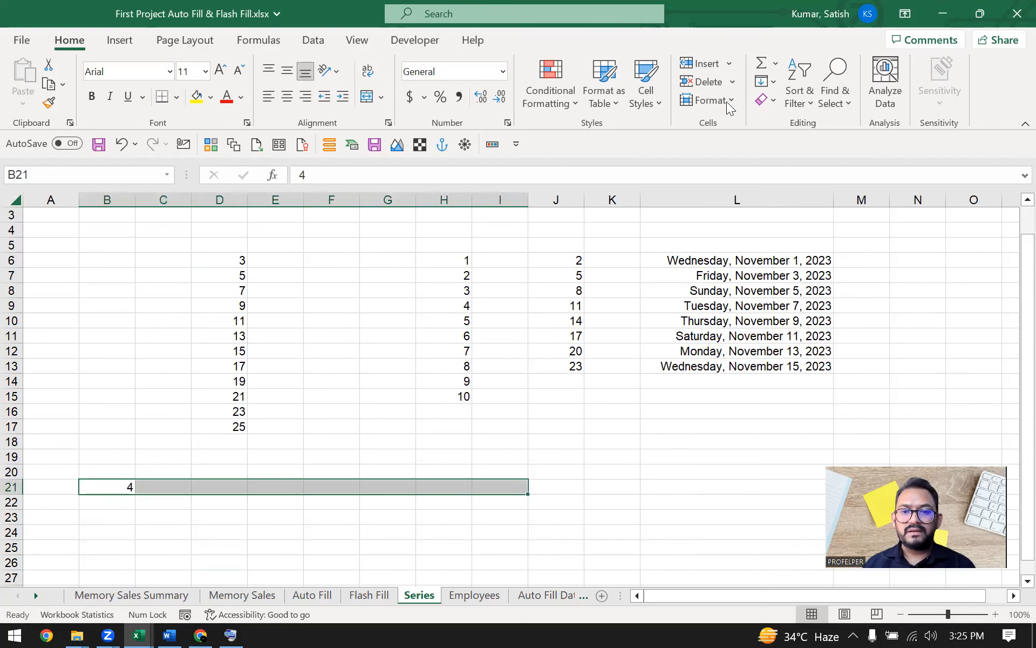
click(772, 82)
click(808, 223)
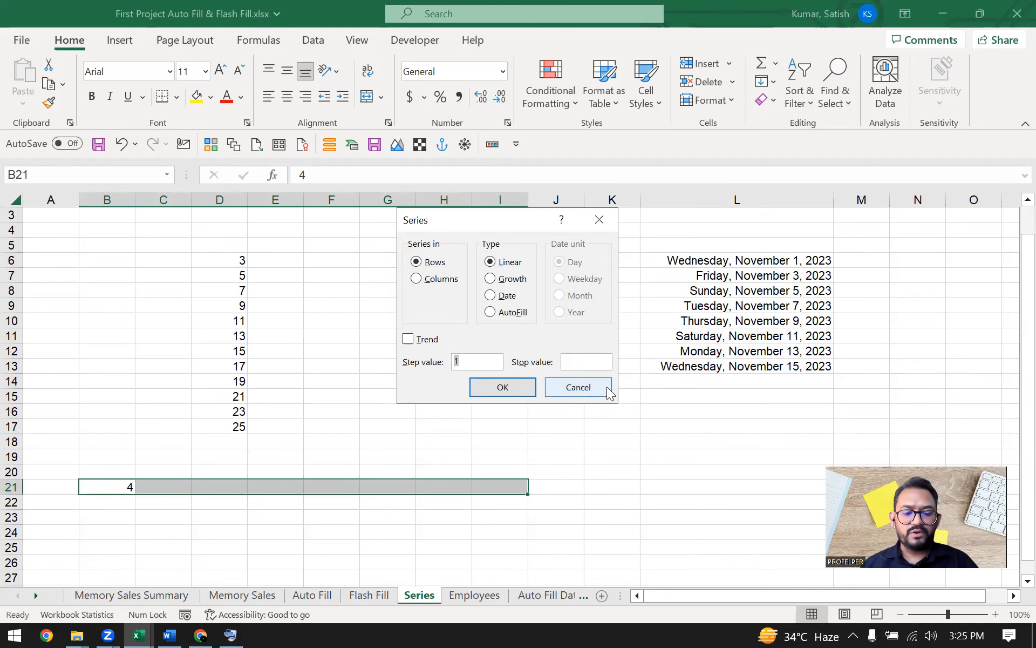
text(2)
click(587, 359)
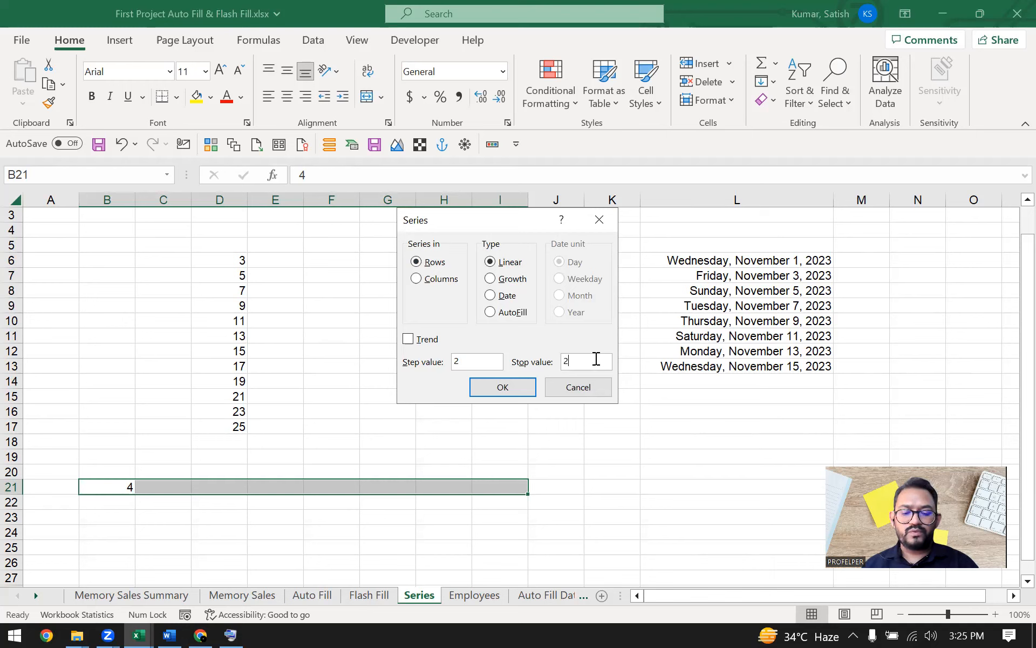
click(516, 393)
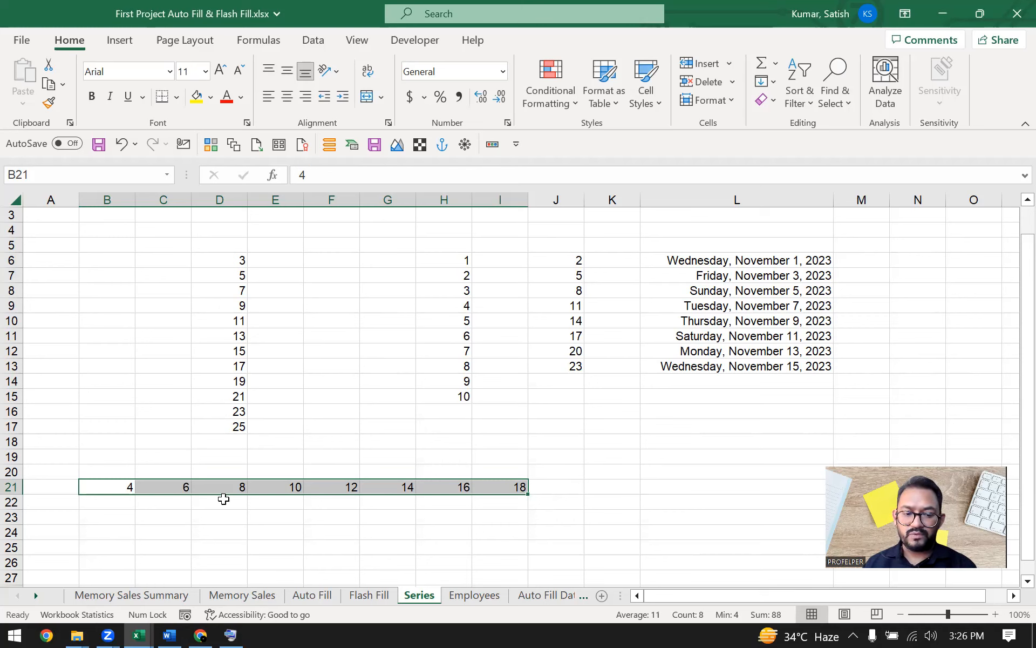
click(775, 81)
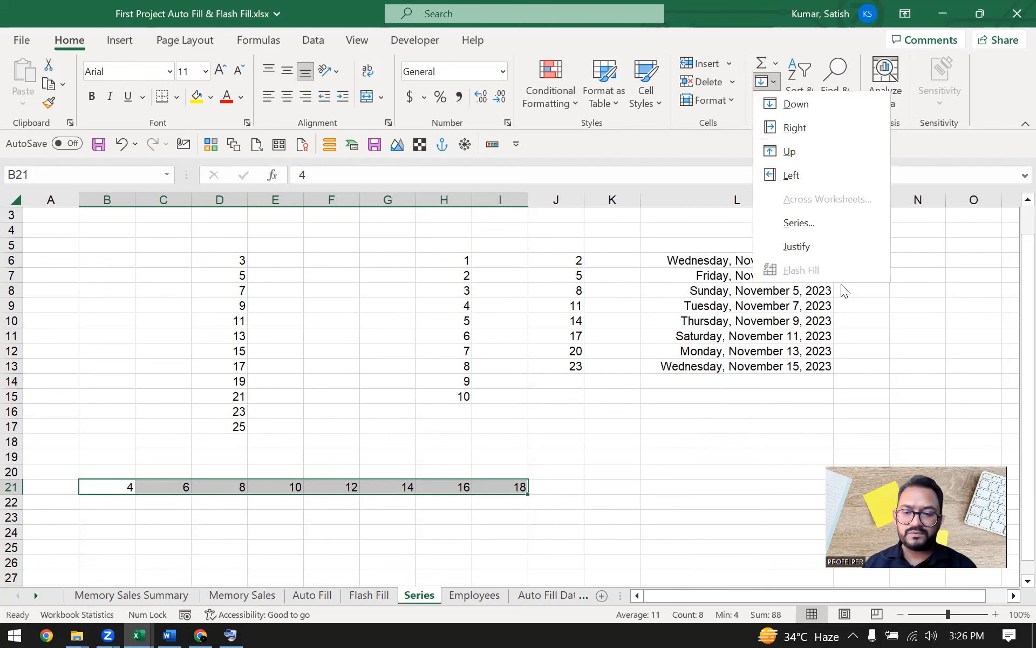
click(840, 224)
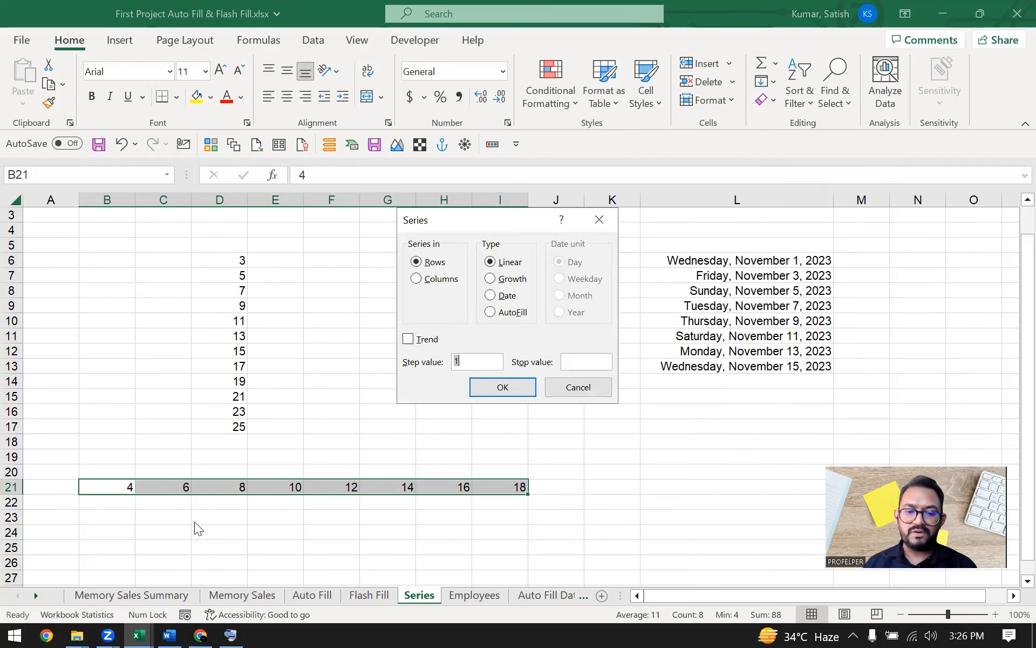
click(582, 386)
click(578, 387)
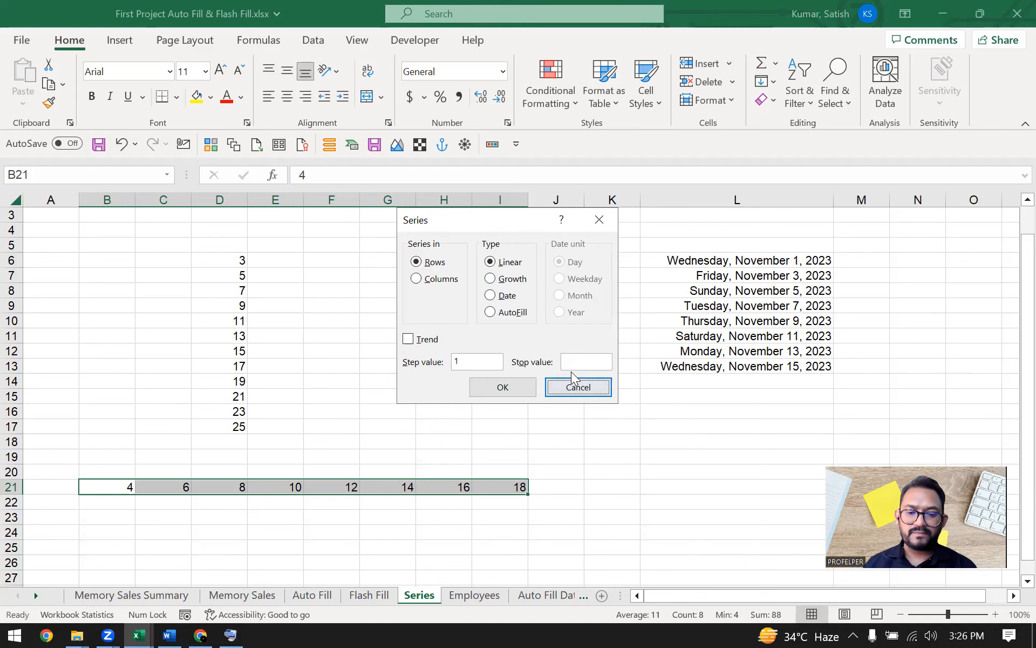
Step: Enter the starting value 10 in cell F6
scroll(520, 500, down, 3)
scroll(358, 436, up, 4)
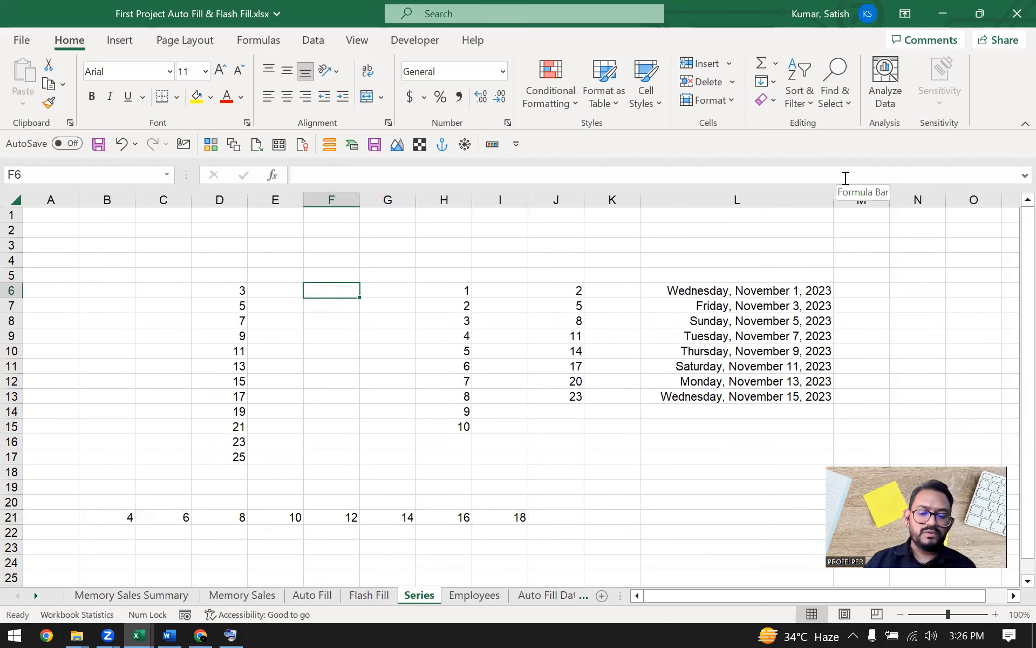
text(10)
key(ctrl+Return)
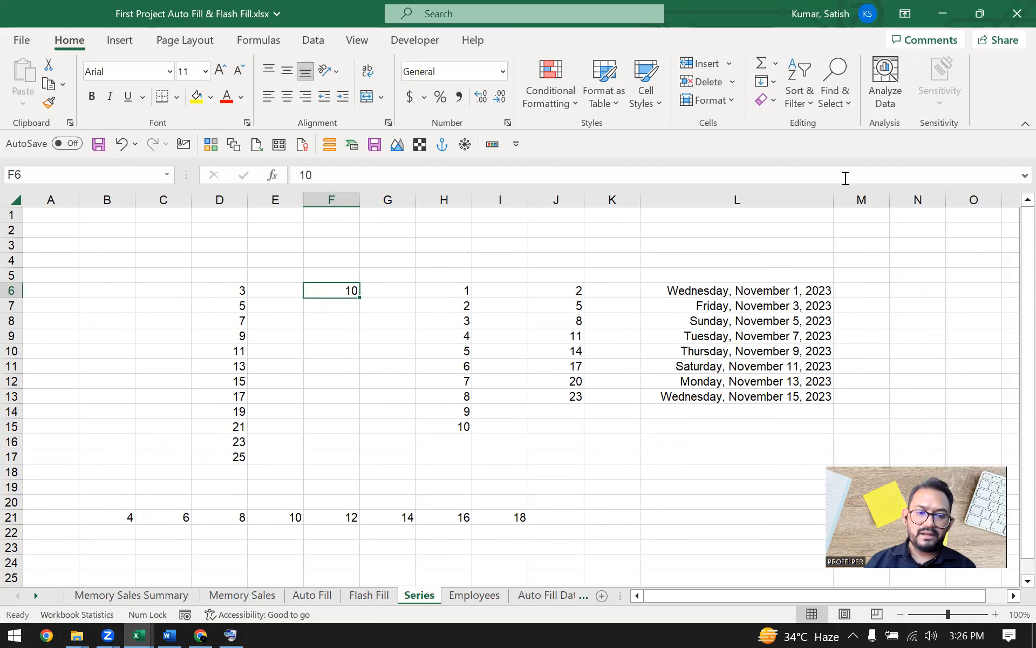
Step: Fill F6:F16 with a growth series in columns using a step value of 3
key(shift+Down)
key(shift+Down)
key(shift+Down)
key(shift+Down)
key(shift+Down)
key(shift+Down)
key(shift+Down)
key(shift+Down)
key(shift+Down)
key(shift+Down)
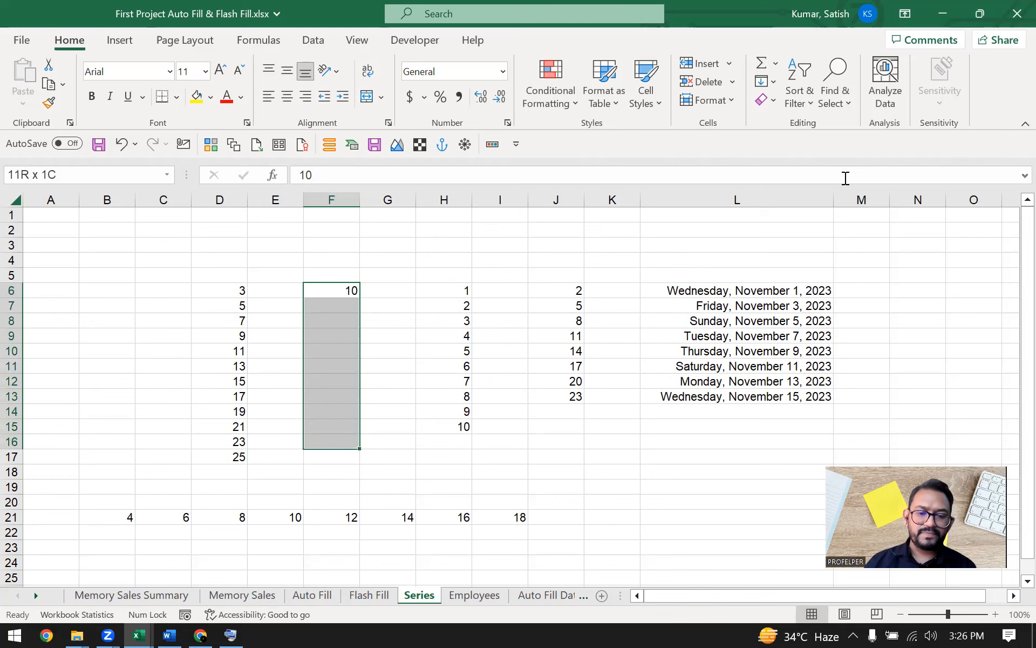
click(775, 81)
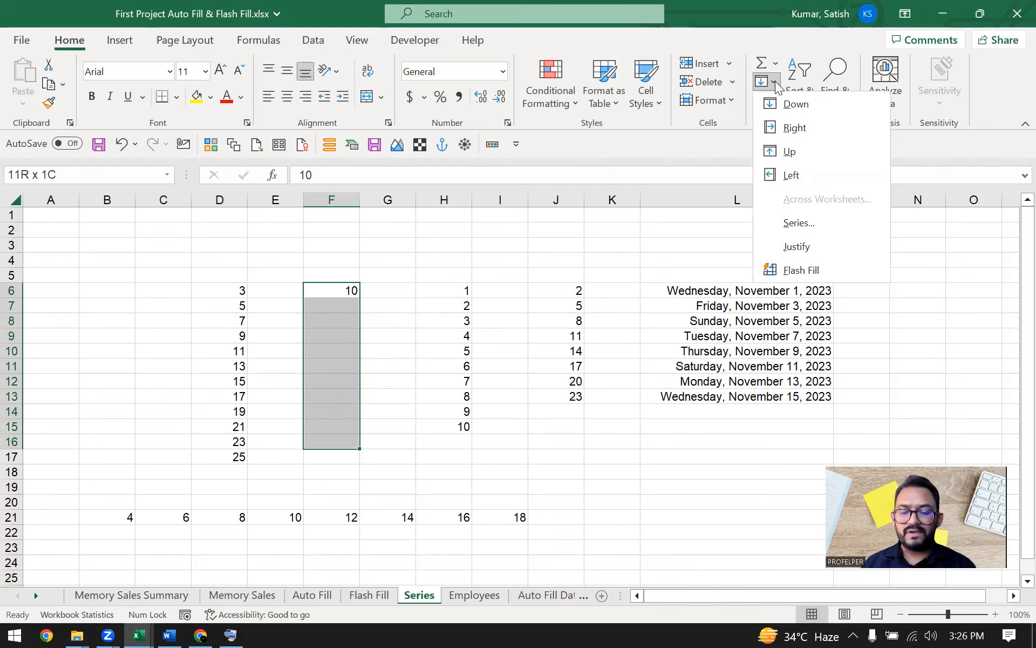
click(819, 224)
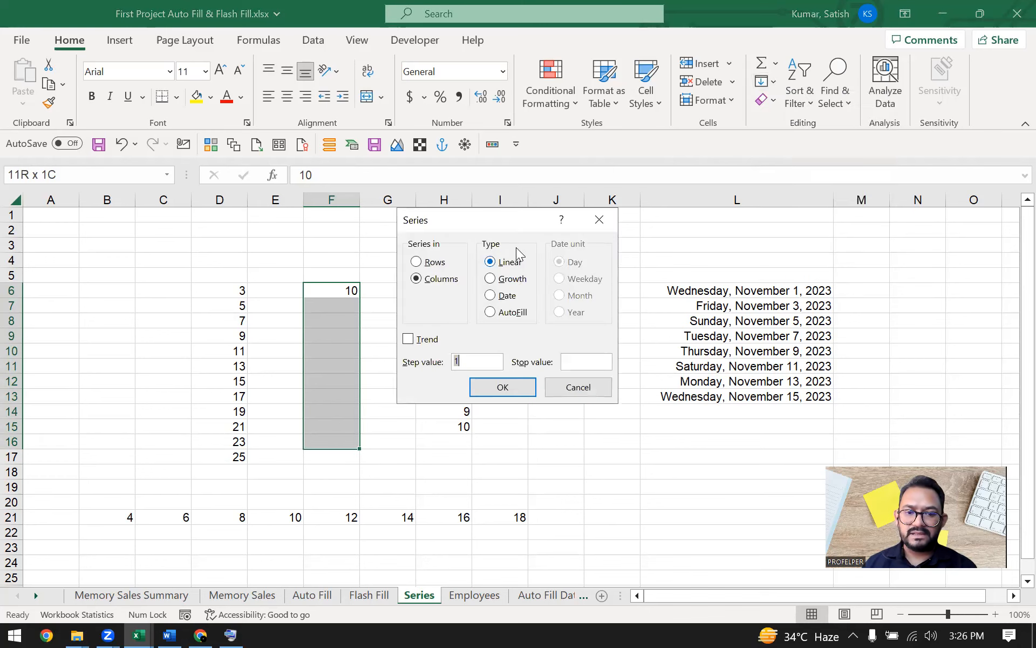
drag(505, 213, 529, 218)
click(536, 283)
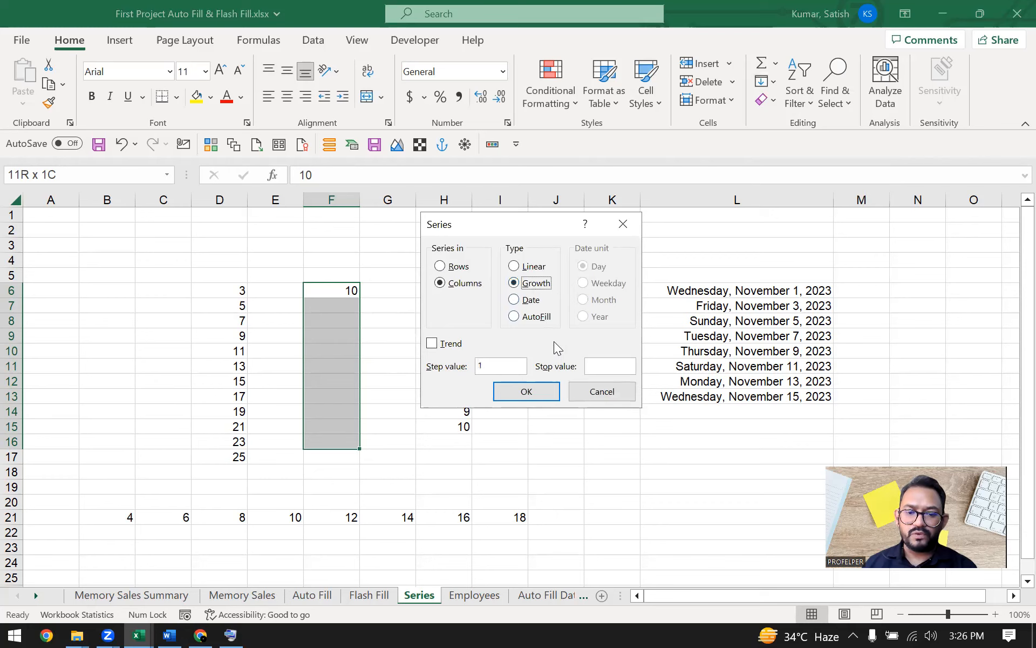
double_click(480, 366)
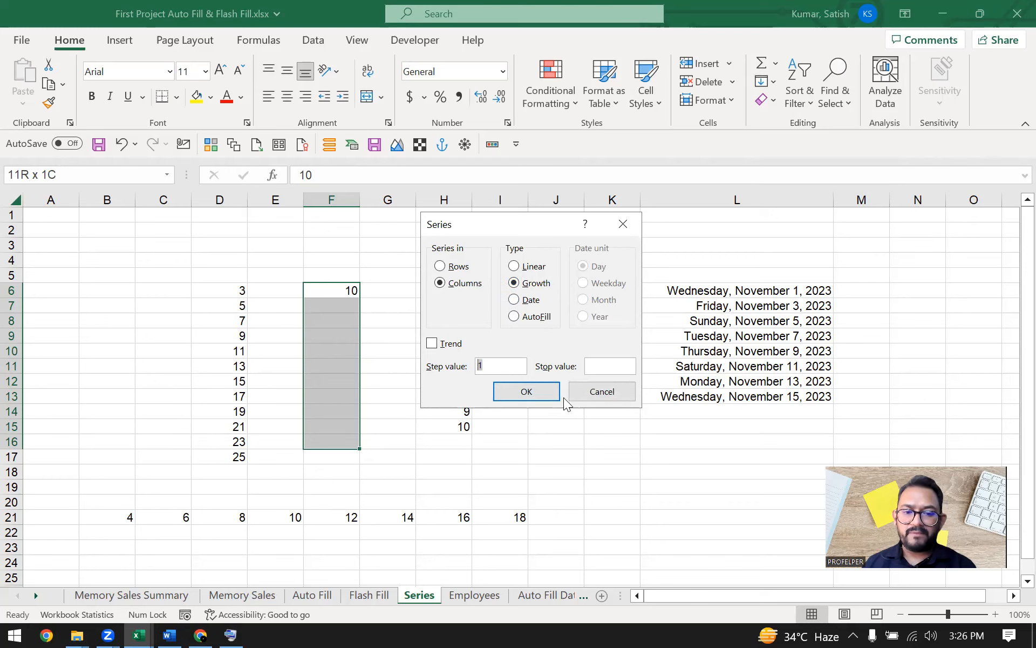
text(3)
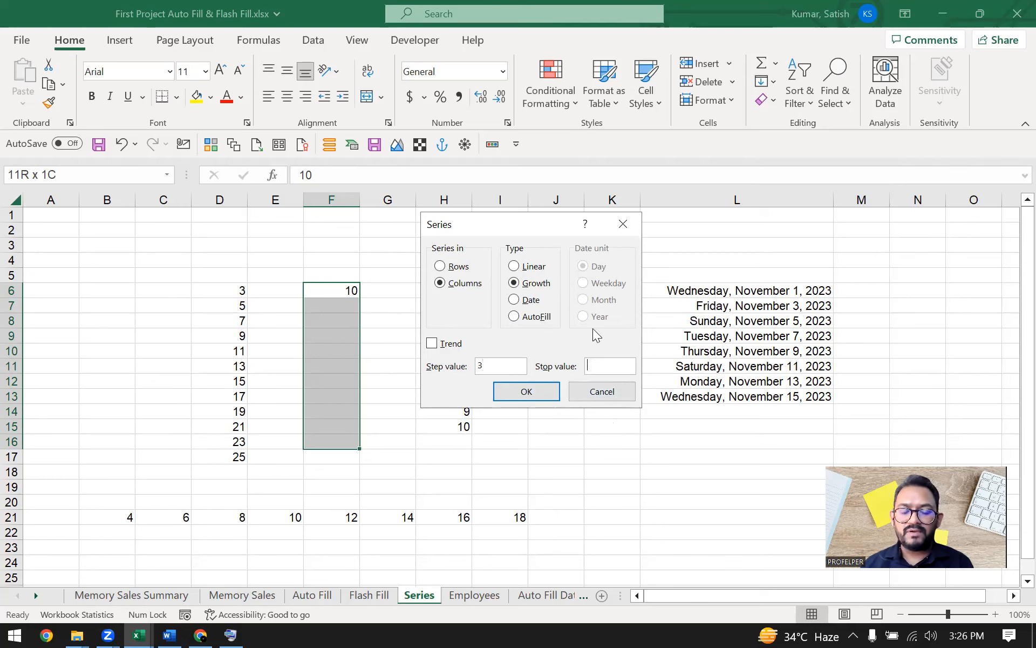
drag(507, 220, 559, 204)
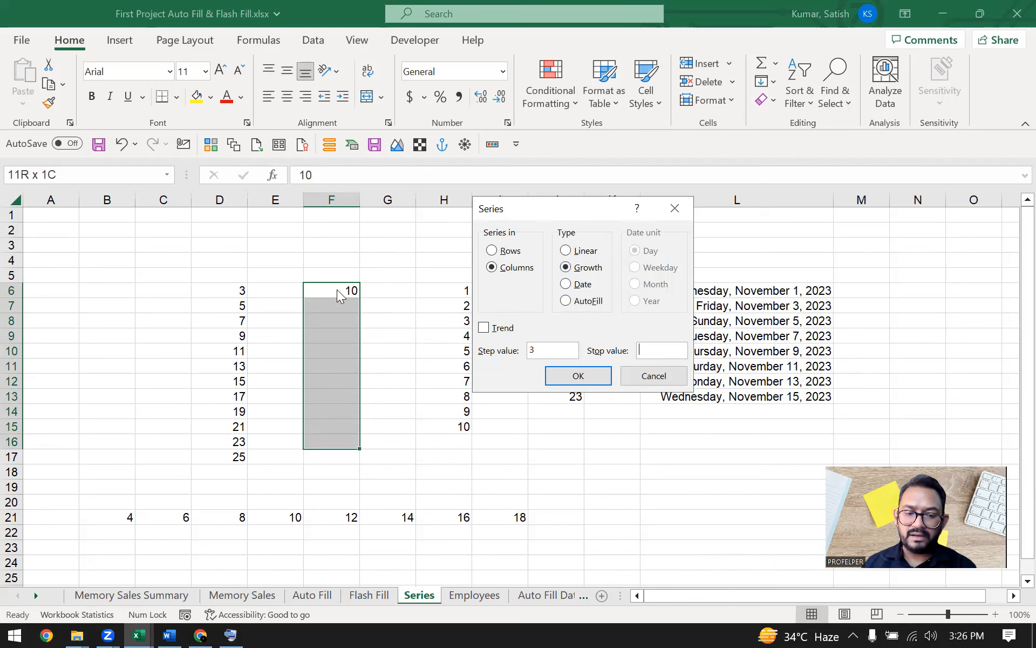
drag(537, 348, 527, 348)
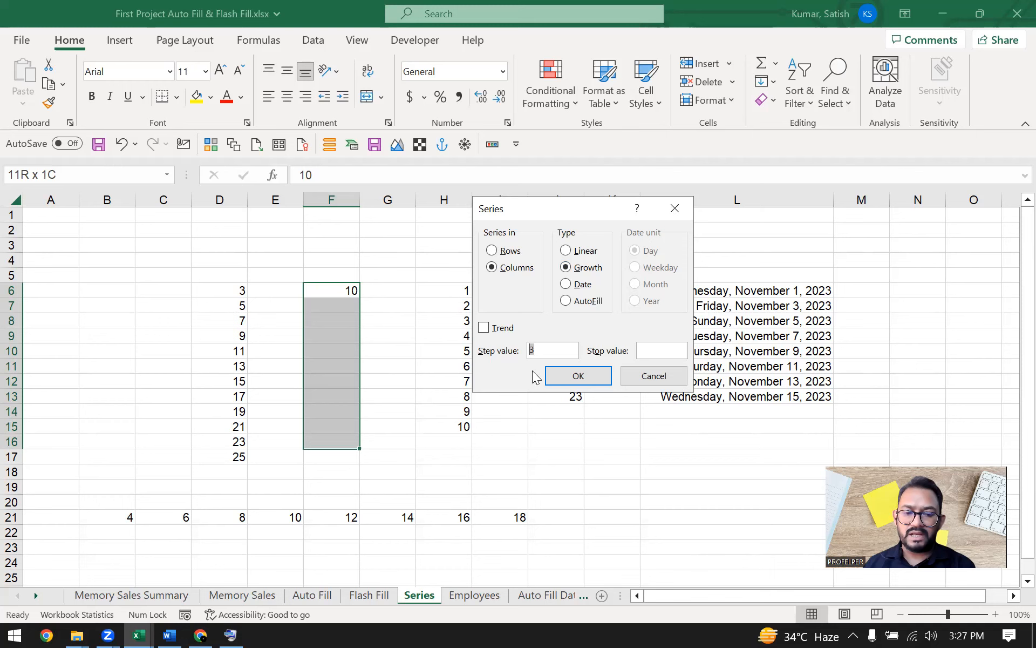
click(588, 376)
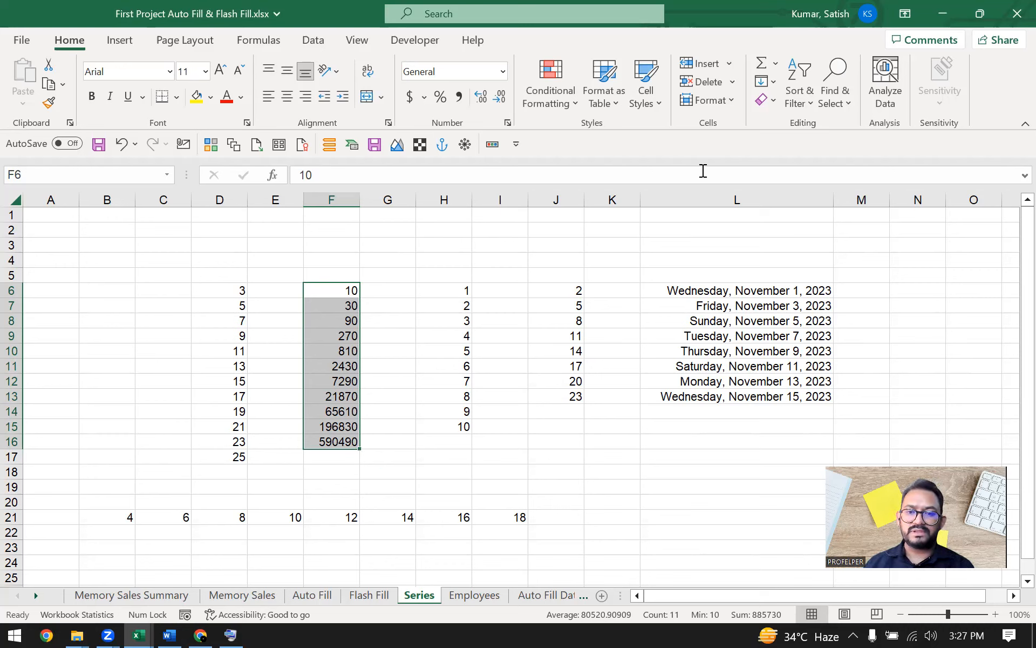
click(769, 83)
click(814, 224)
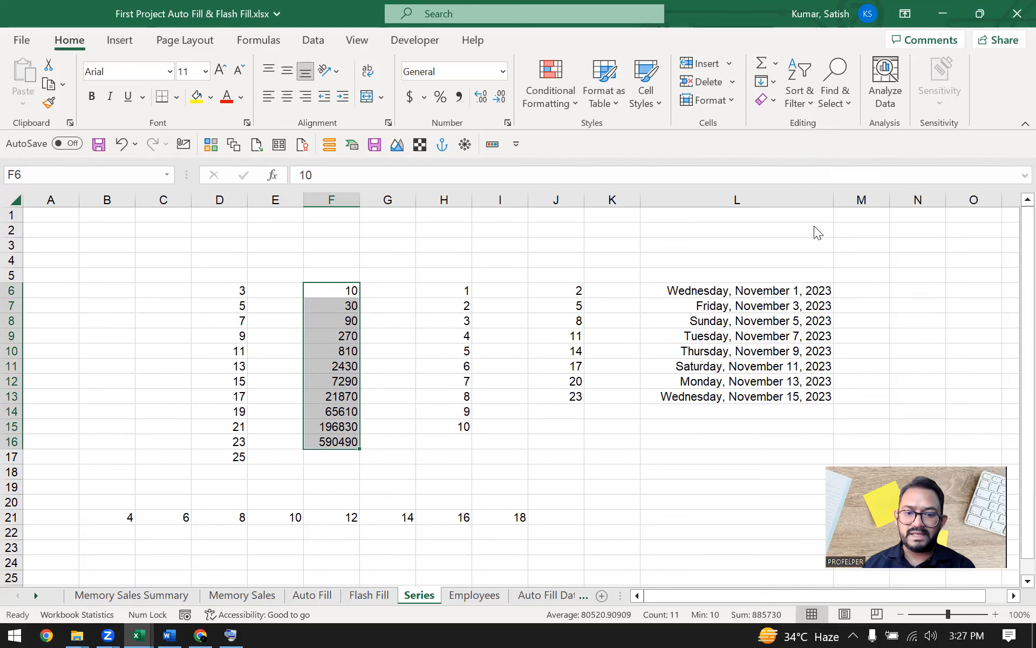
click(656, 377)
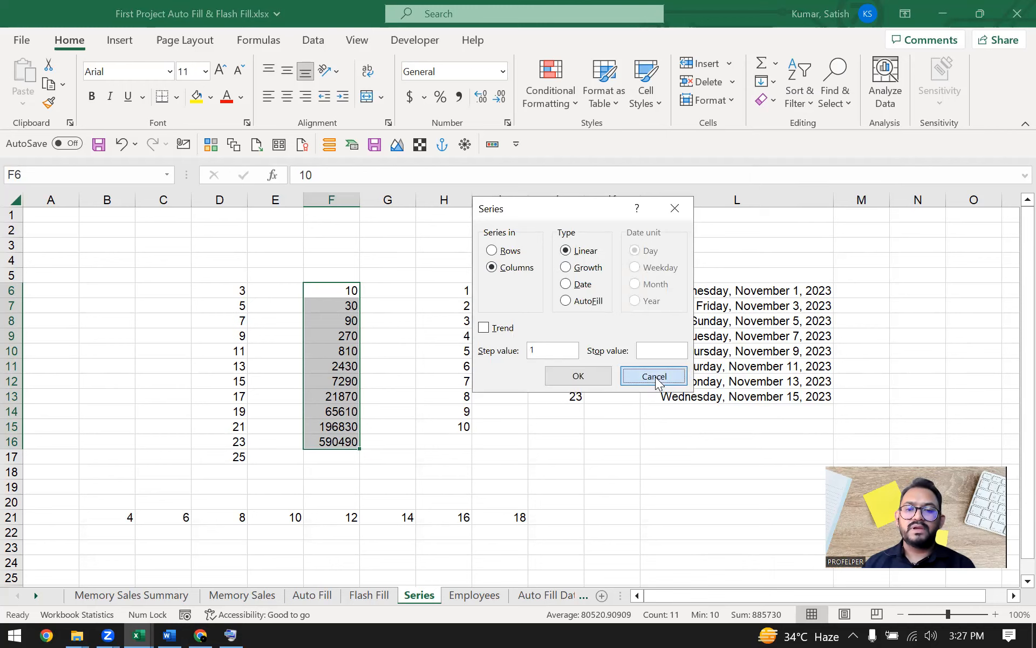
click(657, 378)
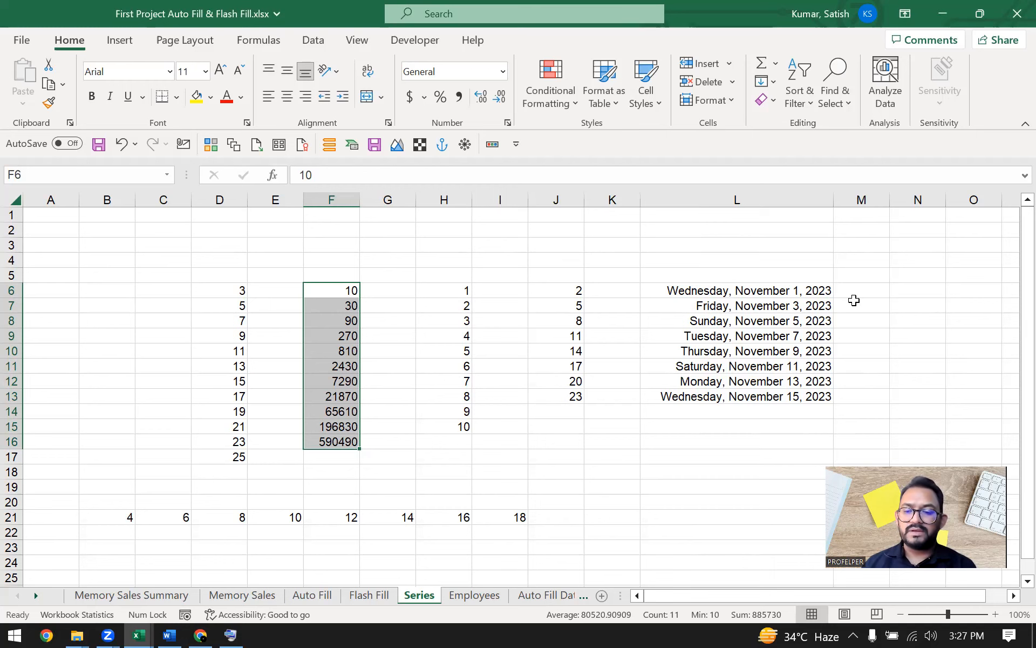